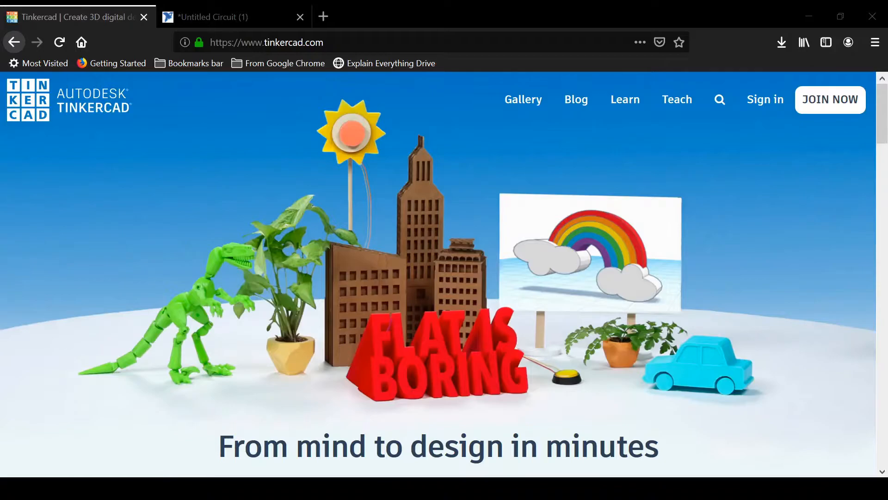
Step: Sign in to Tinkercad with the Google account and reach the dashboard
click(370, 40)
click(357, 36)
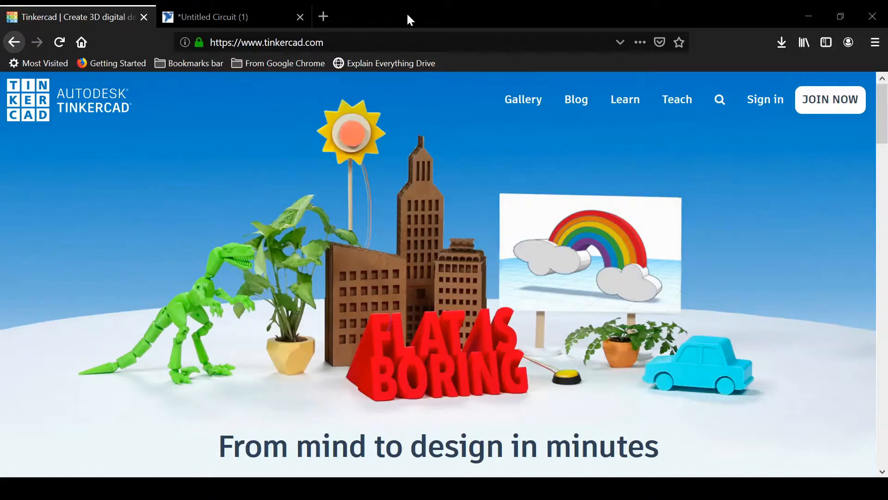
click(465, 187)
click(764, 111)
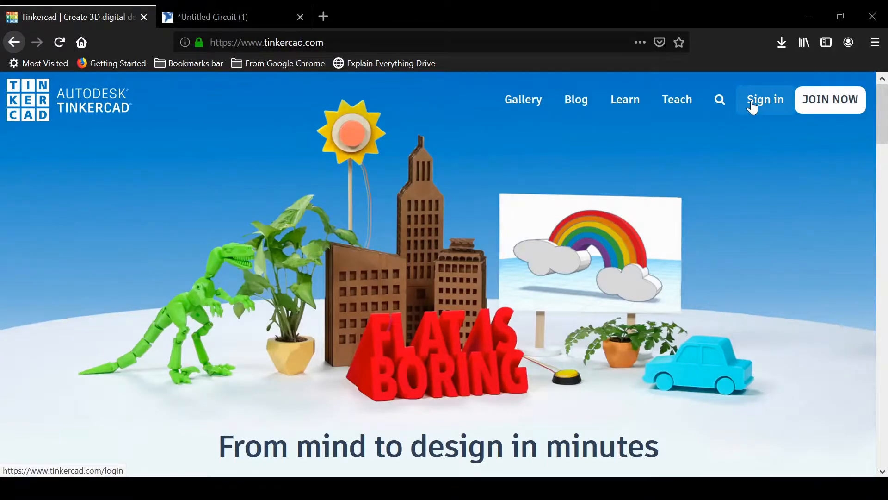
click(417, 326)
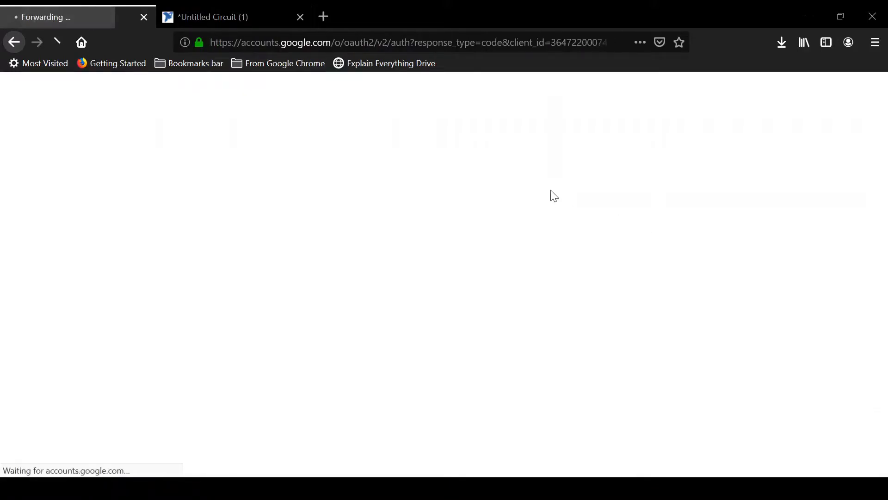
click(545, 229)
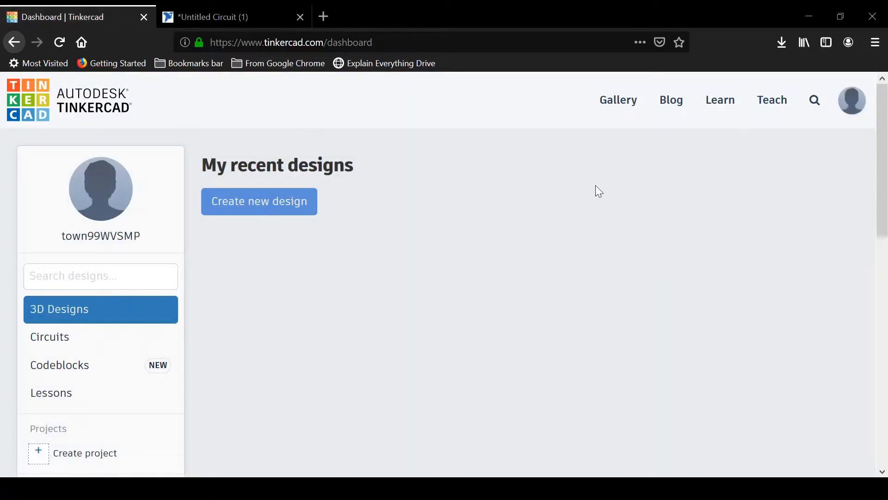
Step: Look through the dashboard's design categories and create a new circuit in the Circuits section
click(95, 343)
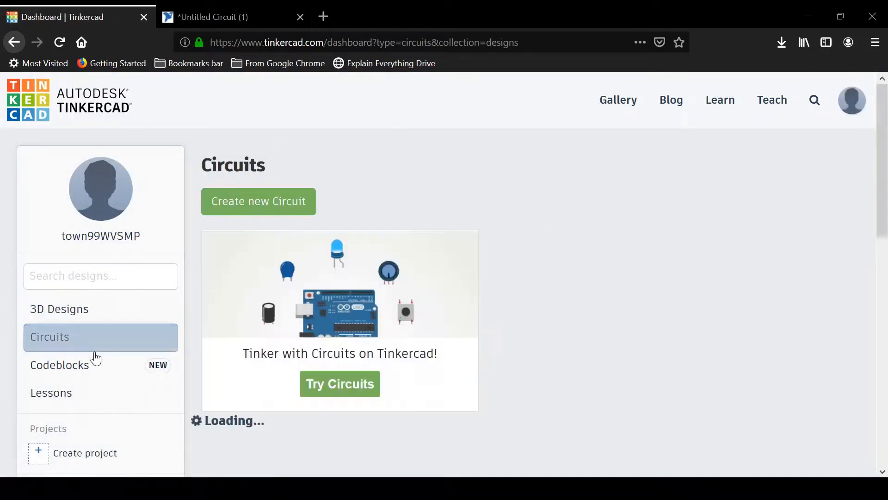
click(93, 365)
click(87, 393)
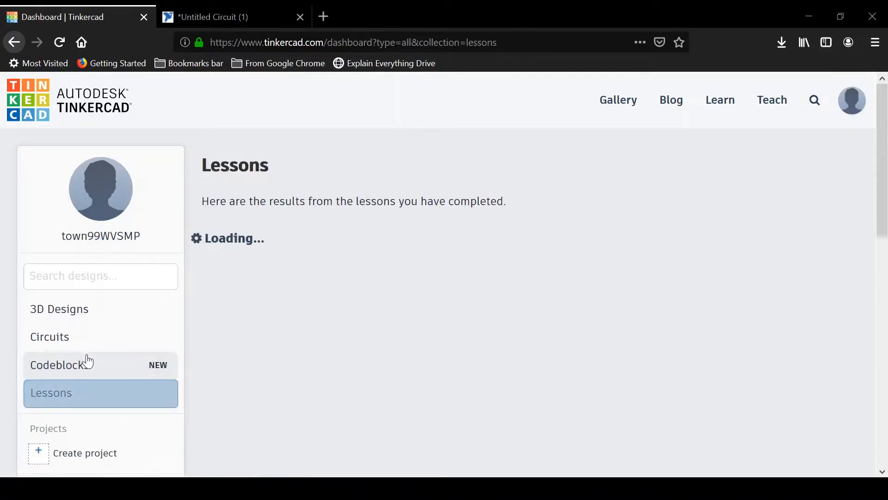
click(91, 318)
click(88, 339)
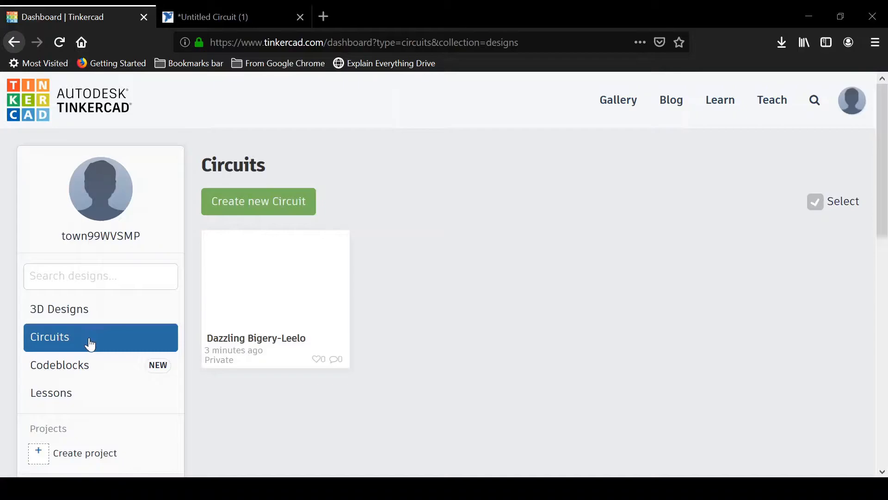
click(286, 204)
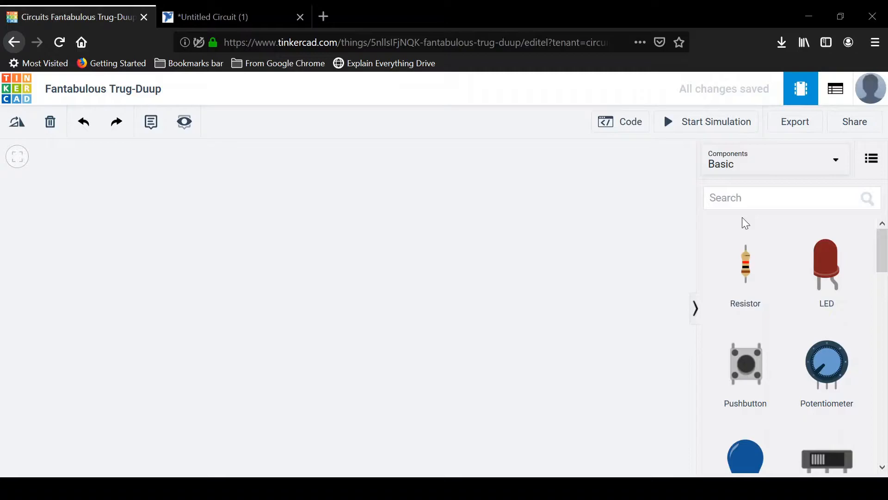
Step: Search the components for "Breadboard" and place a Breadboard Small in the middle of the workspace
click(756, 195)
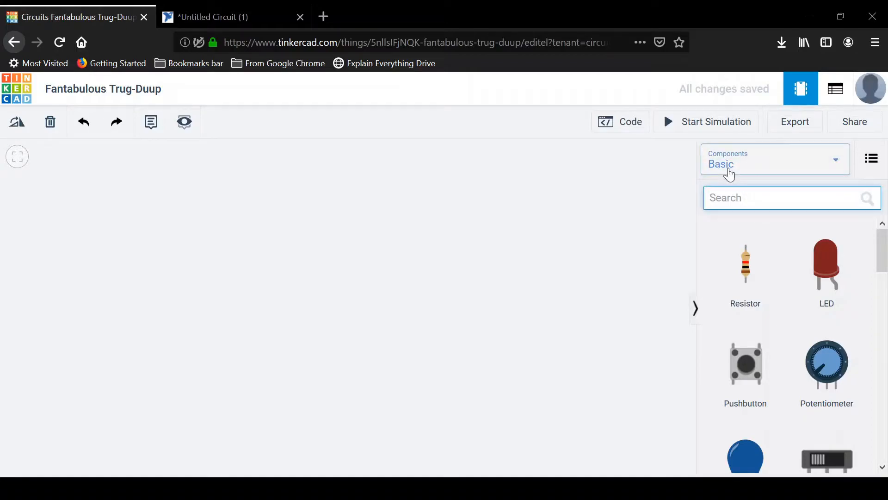
text(Breadboard)
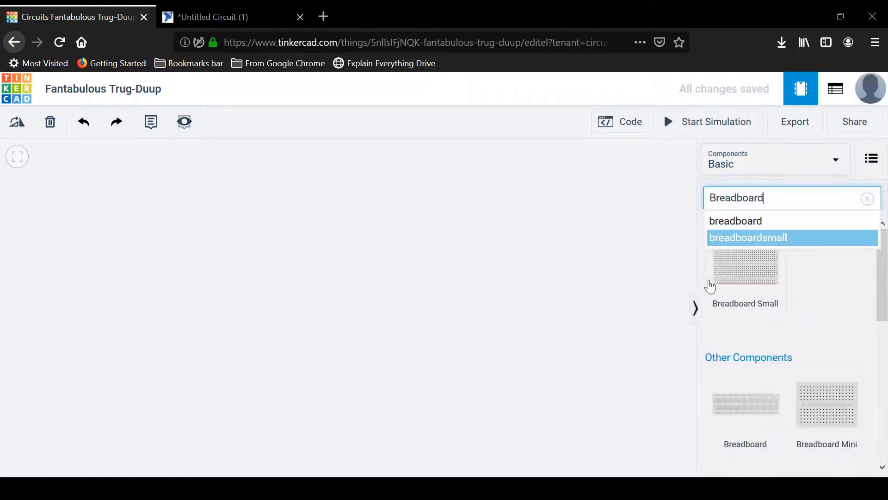
click(851, 295)
scroll(850, 295, down, 6)
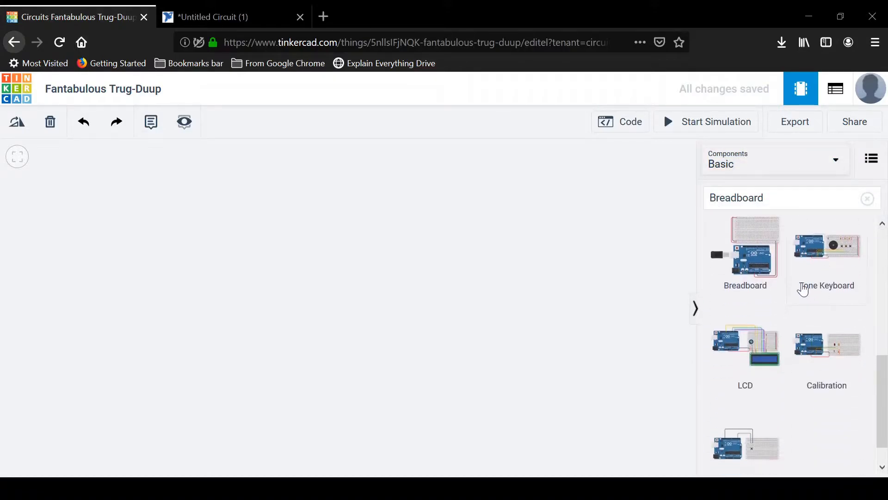
scroll(809, 365, up, 6)
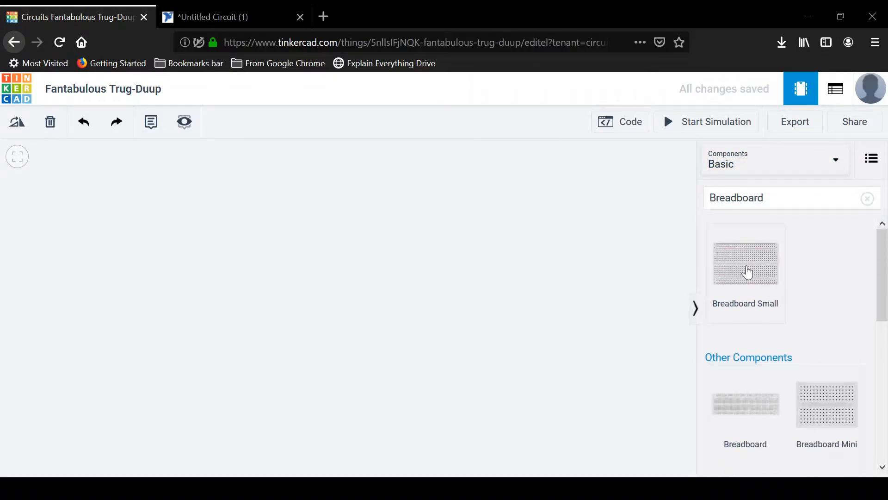
click(744, 289)
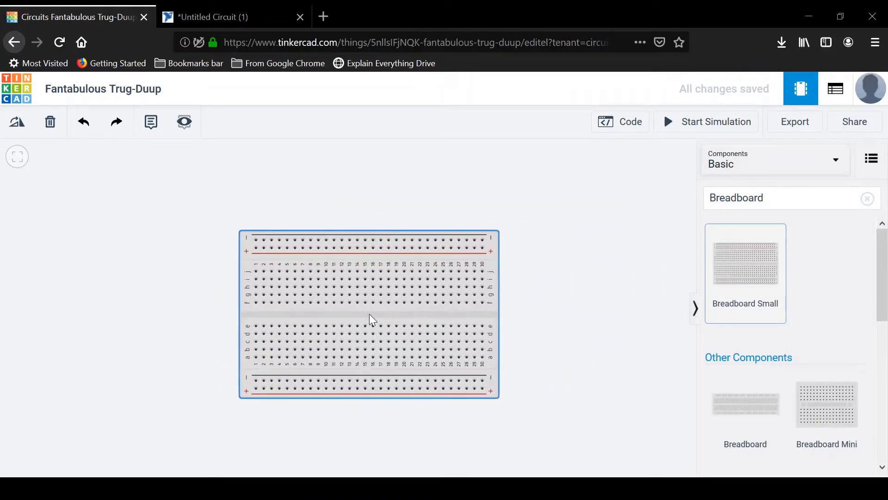
click(372, 320)
Step: Find the Power Supply component and place two of them, one above left of the breadboard and one below right
double_click(747, 204)
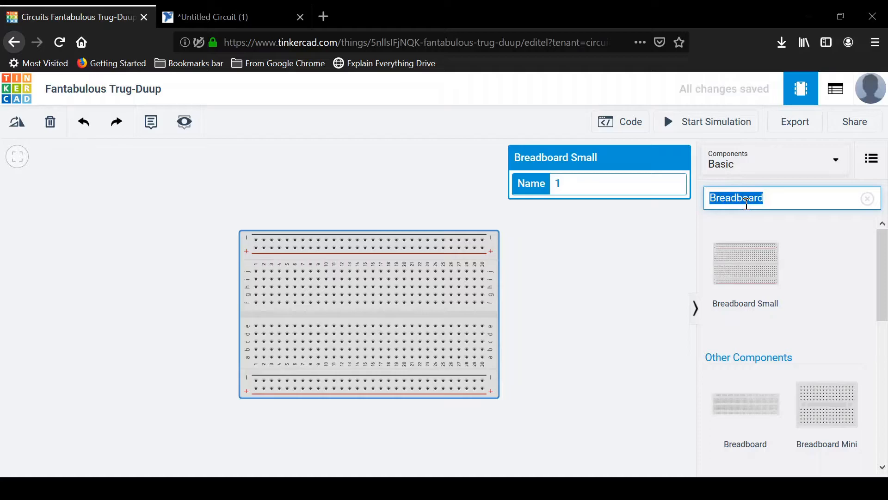
key(BackSpace)
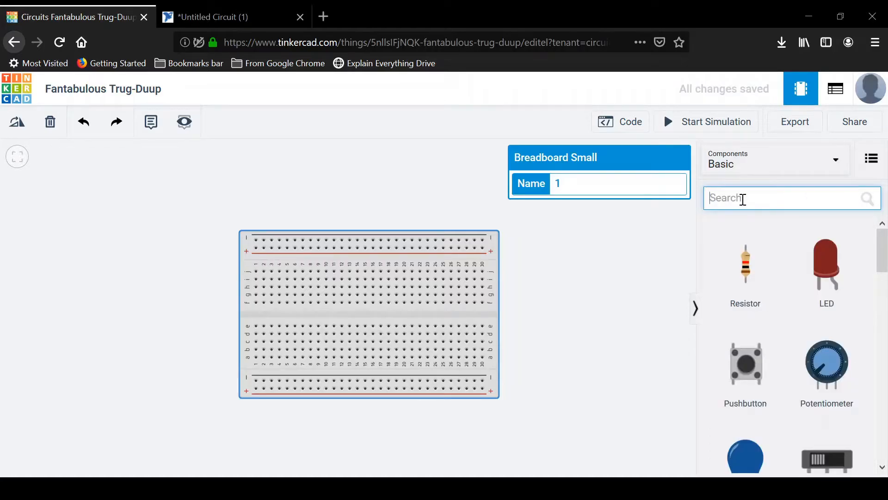
click(743, 198)
text(Power sup)
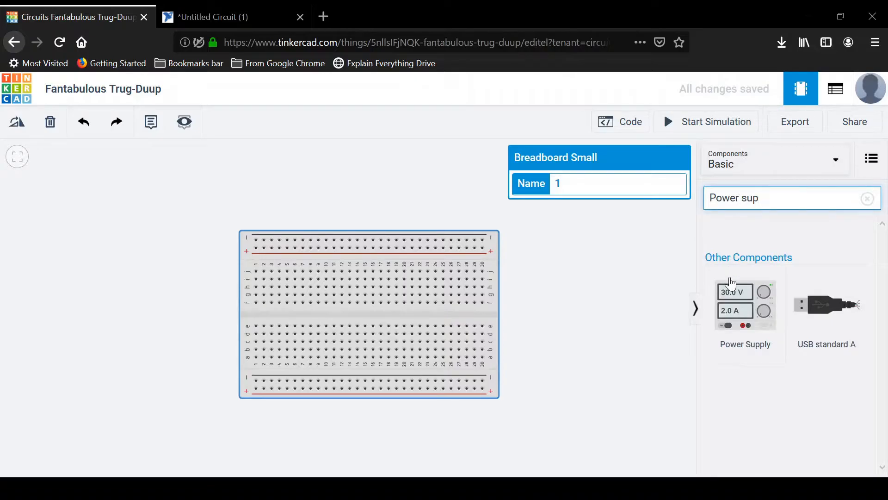
drag(740, 303, 143, 246)
drag(161, 212, 203, 185)
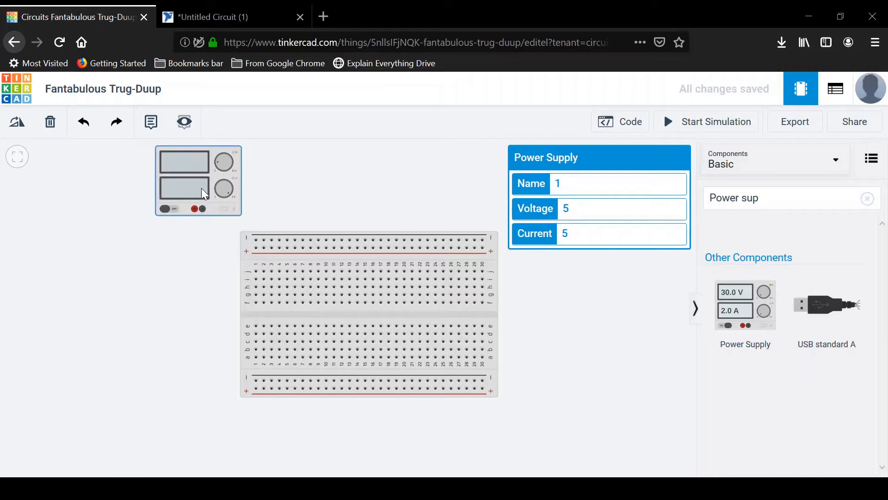
drag(742, 306, 567, 443)
mouse_move(190, 180)
mouse_down()
mouse_move(176, 178)
mouse_move(182, 185)
mouse_up()
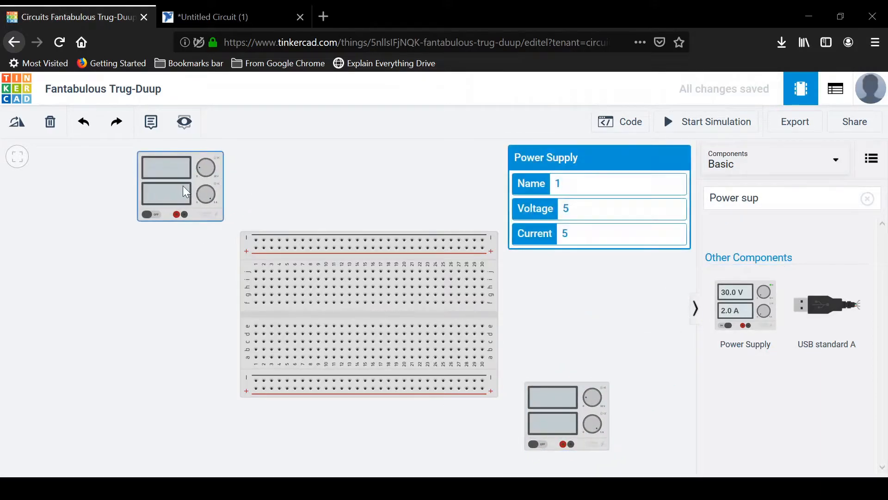
click(164, 271)
Step: Search the components for "Digital Multimeter"
triple_click(777, 198)
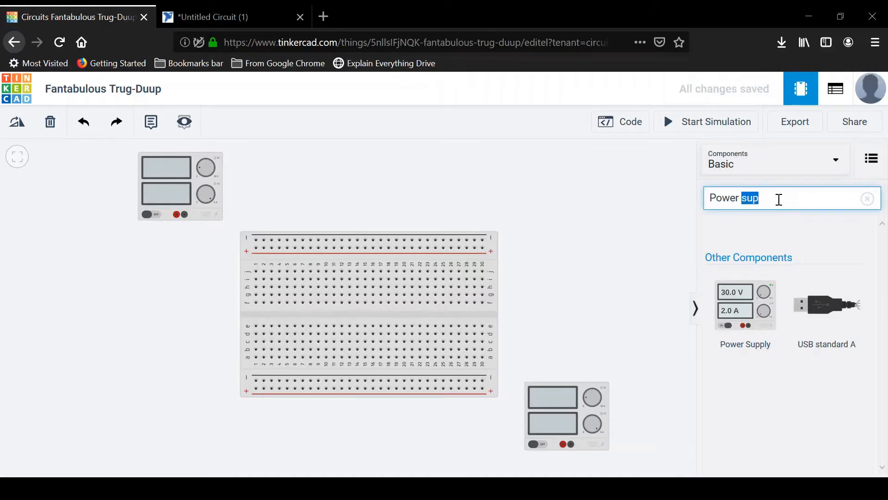
text(Digital)
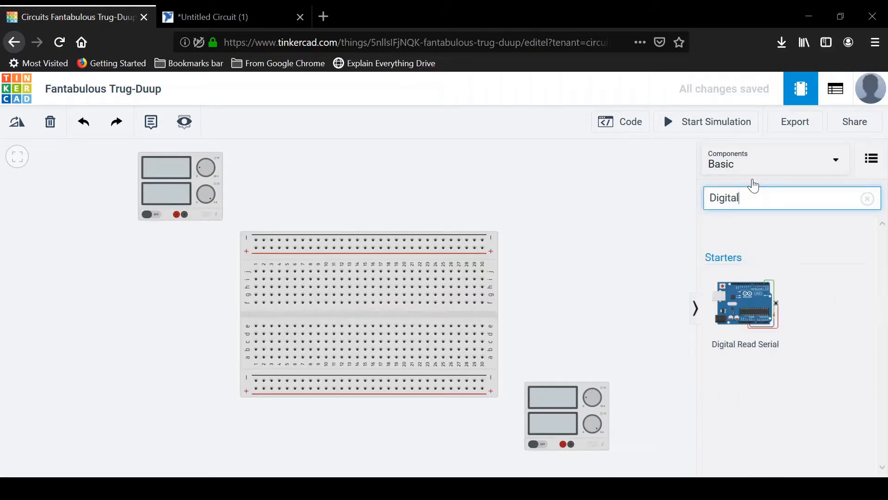
text( Multimeter)
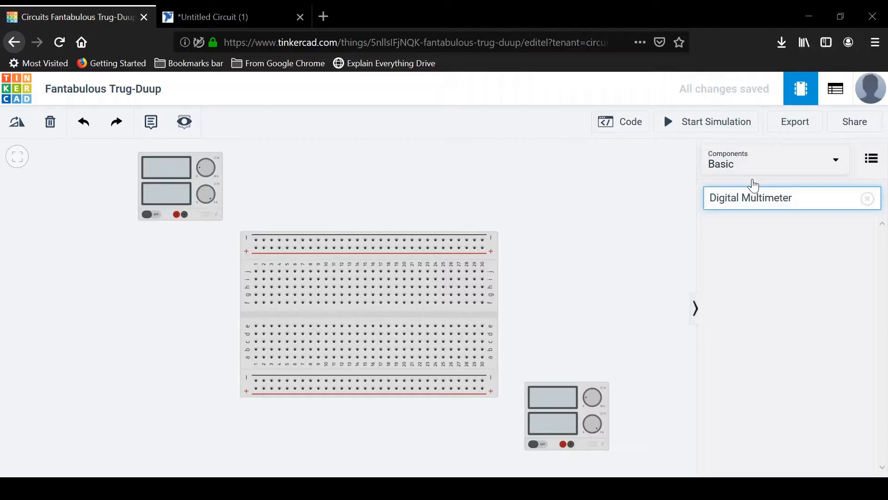
key(Return)
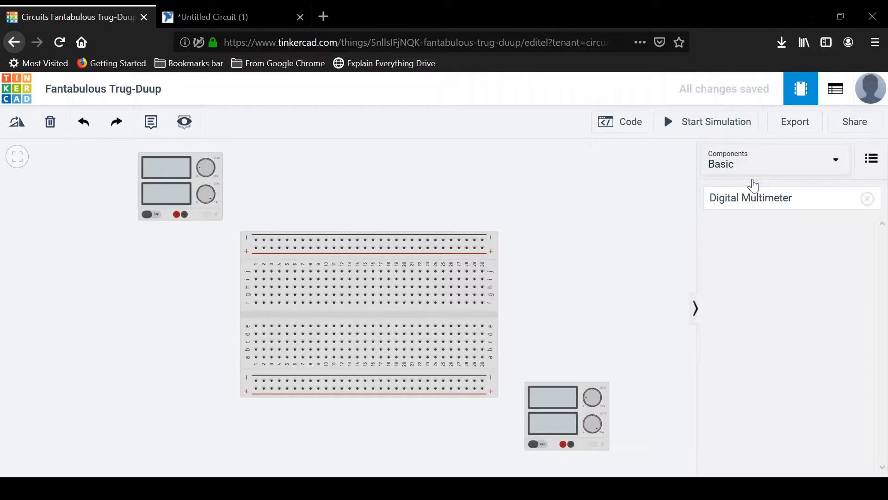
Step: Search the components for "Multim" and place a Multimeter above right of the breadboard
click(745, 195)
key(ctrl+a)
text(Mu)
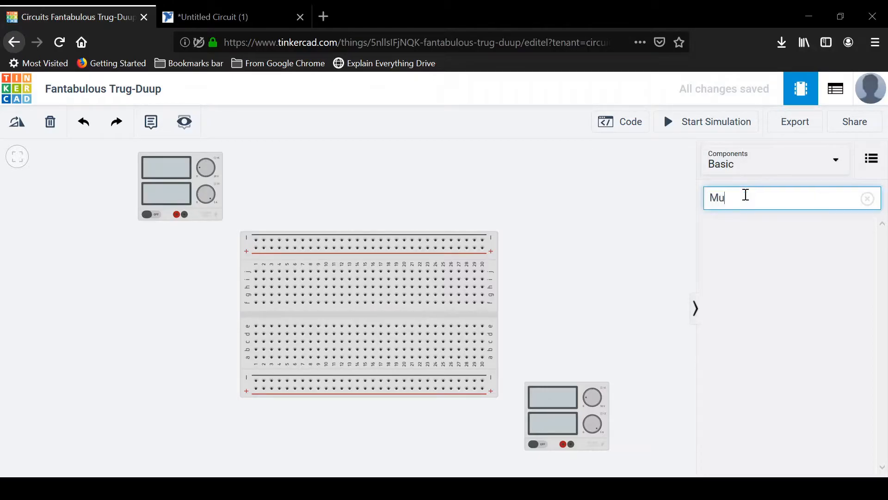
text(ltim)
drag(723, 264, 611, 212)
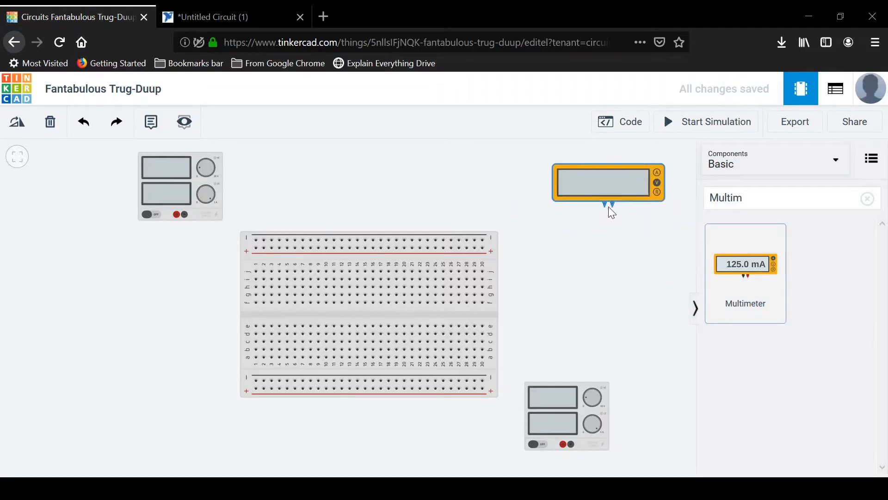
click(592, 262)
Step: Clear the component search and place three resistors side by side to the left of the breadboard
double_click(759, 202)
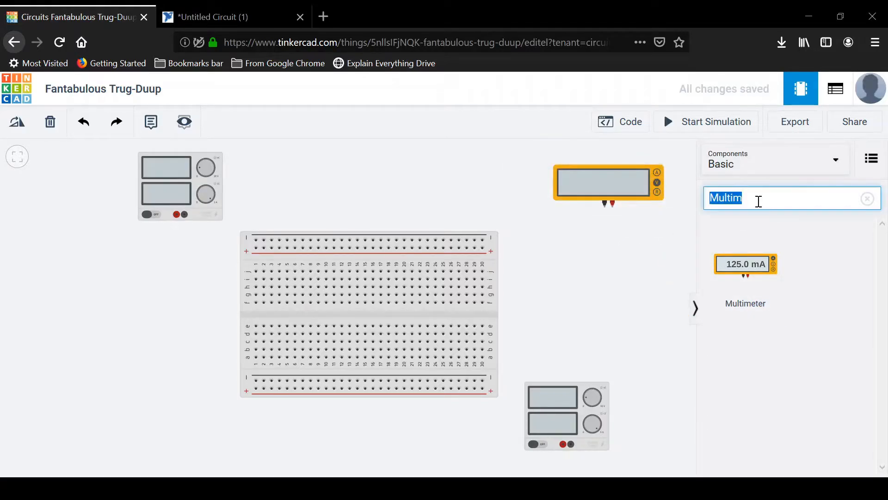
key(BackSpace)
text(Re)
key(BackSpace)
key(BackSpace)
click(748, 268)
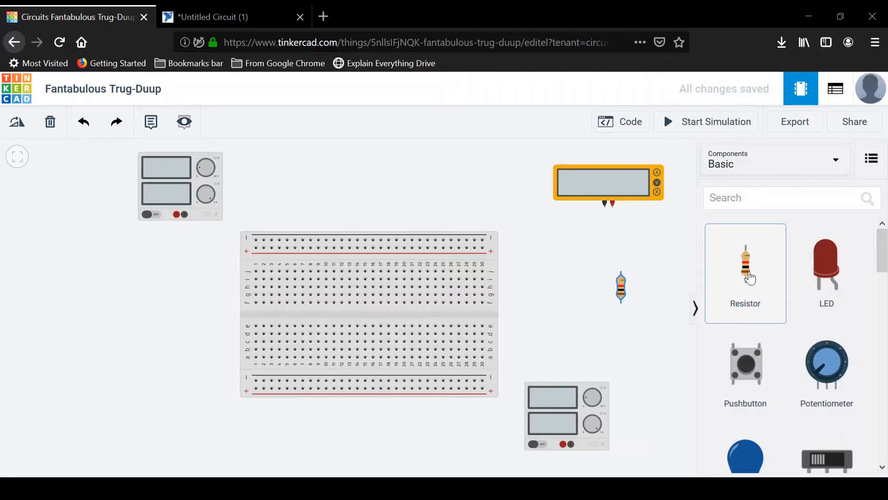
click(97, 309)
click(739, 303)
click(127, 314)
click(755, 287)
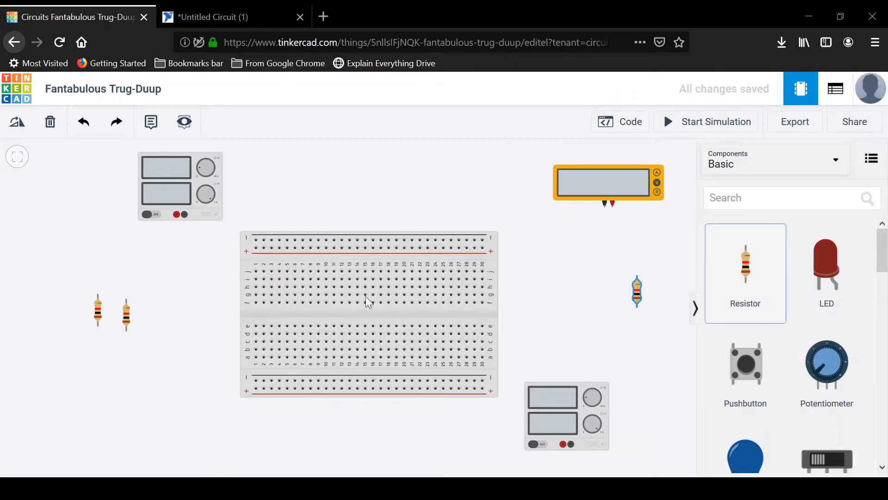
click(149, 315)
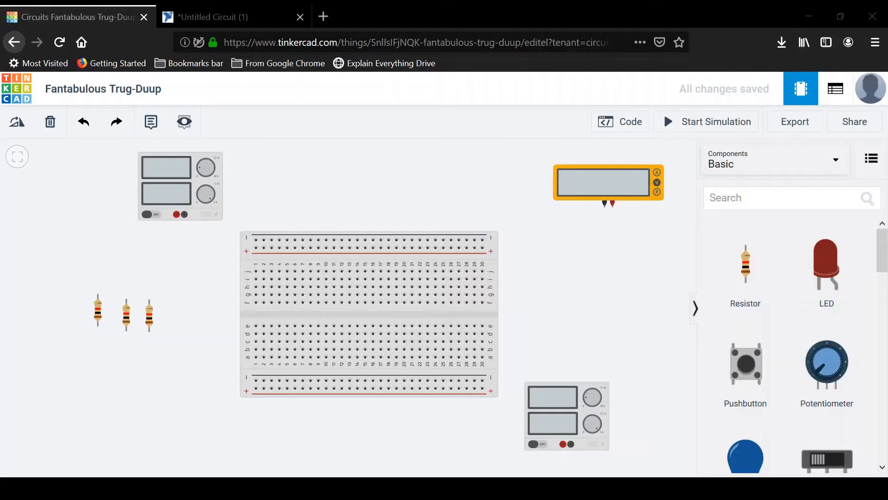
Step: Wire the upper power supply's negative and positive terminals to the first holes of the breadboard's upper negative and positive rails
click(210, 185)
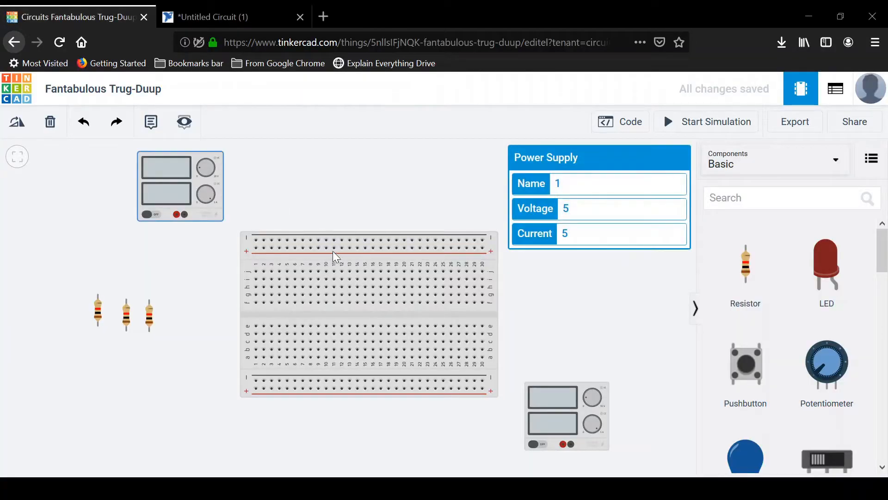
click(445, 157)
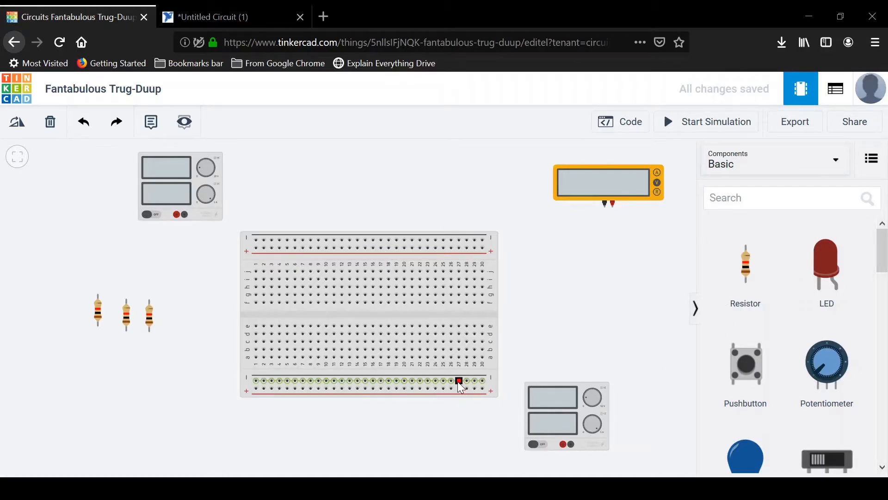
click(185, 214)
click(255, 239)
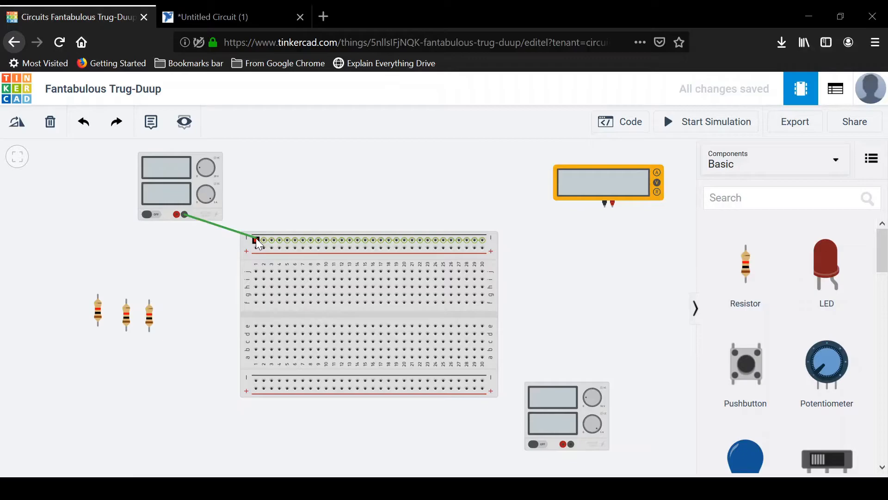
click(257, 238)
click(203, 251)
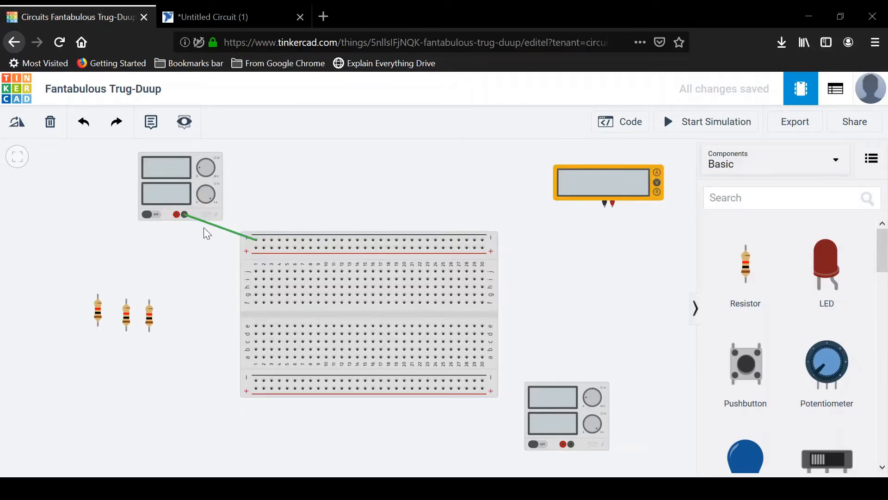
click(175, 215)
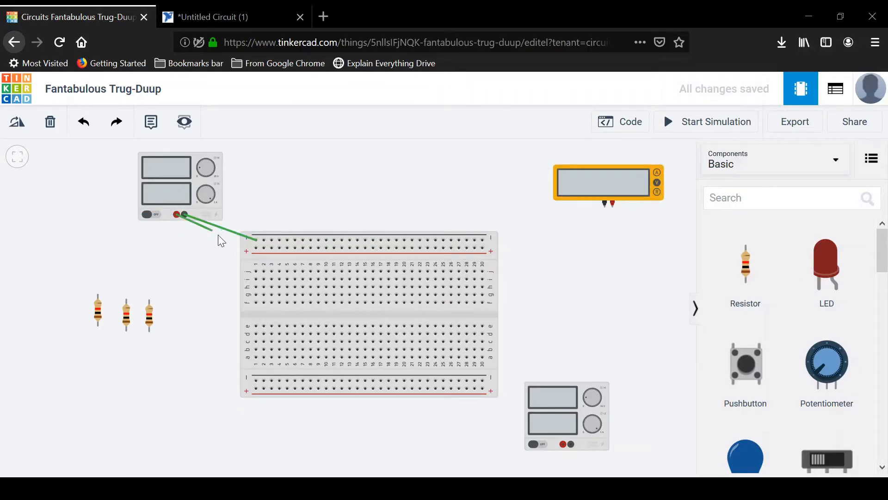
click(256, 248)
click(196, 273)
Step: Examine the voltage and current settings of the power supply wired to the breadboard
click(180, 176)
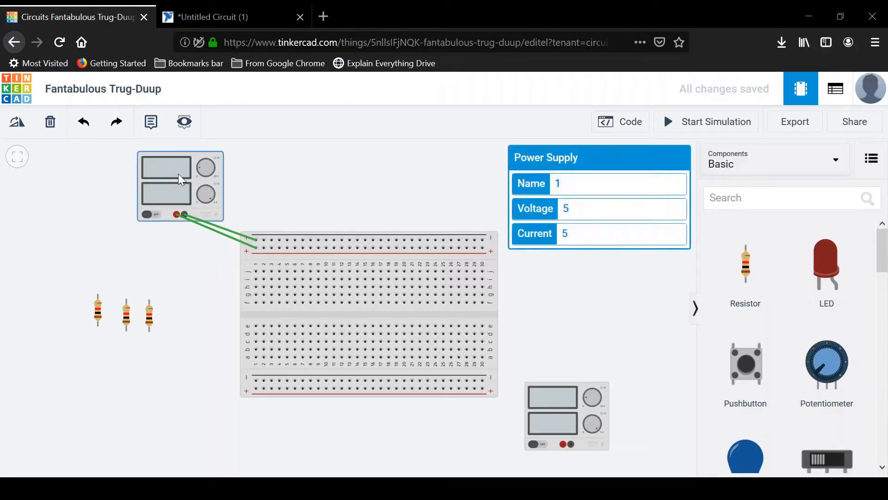
click(606, 207)
drag(569, 208, 563, 232)
click(231, 145)
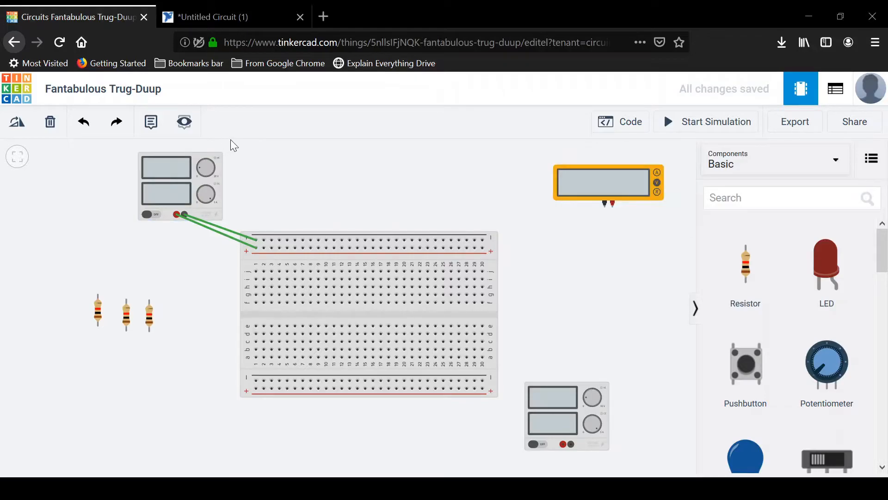
Step: Colour the upper power supply's negative wire black and its positive wire red
click(249, 236)
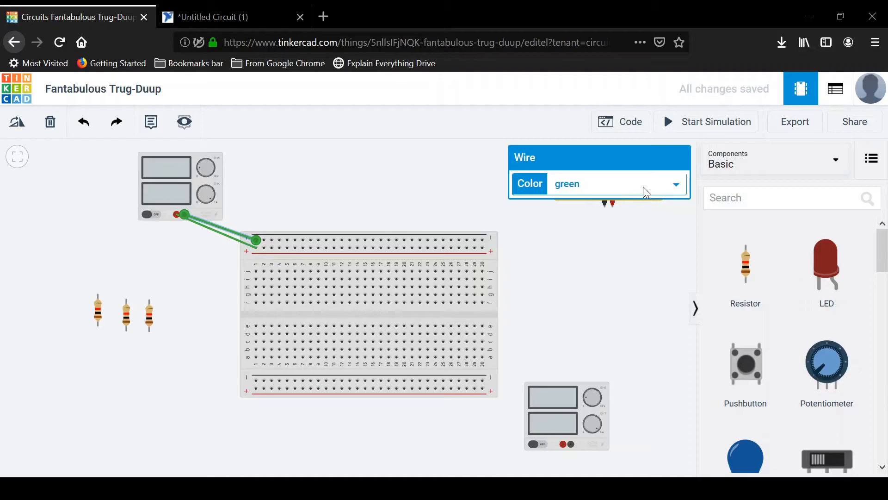
click(636, 207)
click(214, 252)
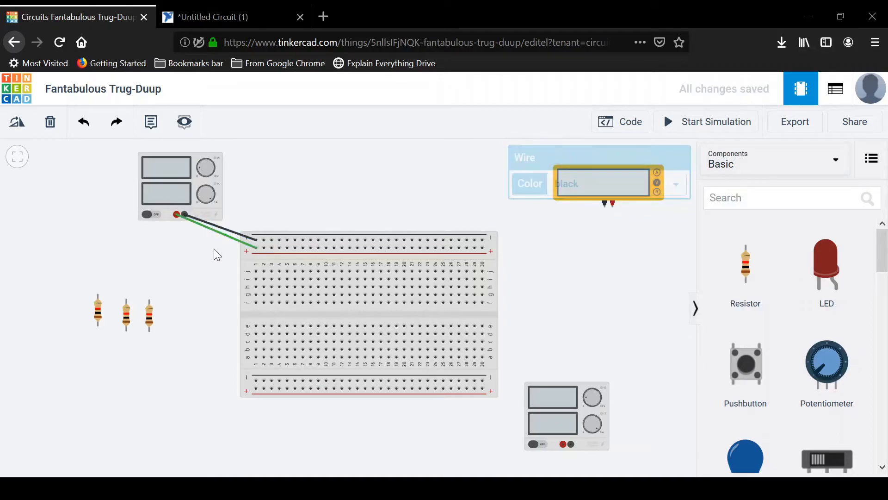
click(232, 237)
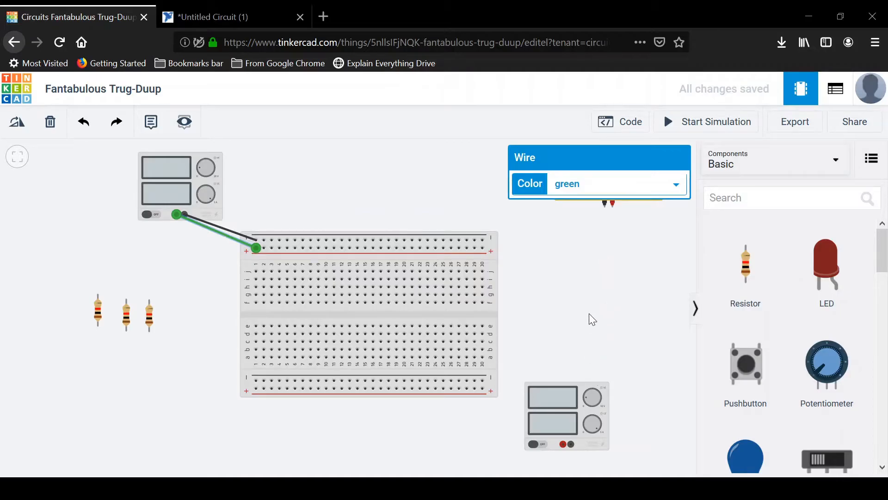
click(587, 226)
click(280, 192)
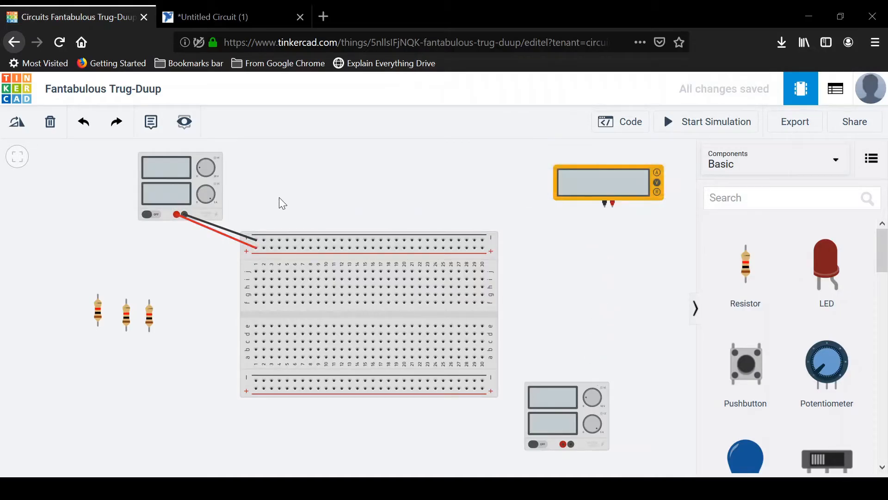
Step: Wire the lower power supply's negative and positive terminals to column 30 of the breadboard's lower negative and positive rails
click(574, 445)
click(484, 379)
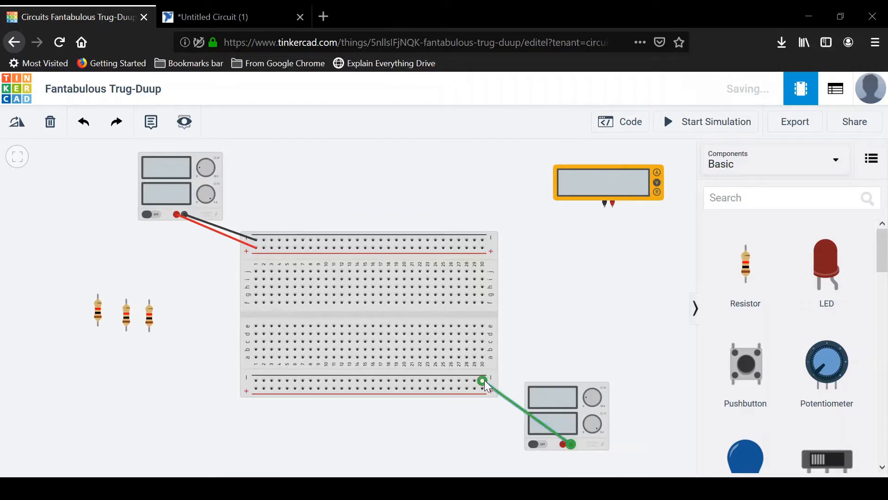
click(564, 445)
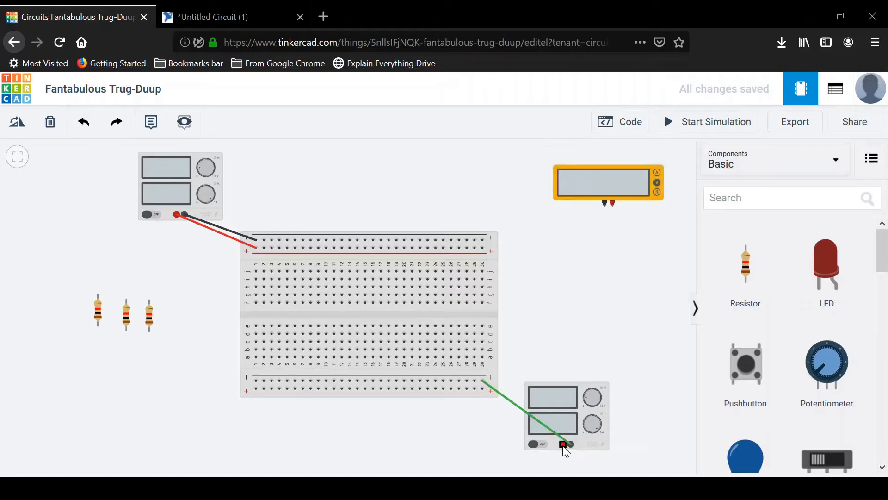
click(480, 388)
Step: Colour the lower power supply's negative wire black and its positive wire red
click(503, 392)
click(499, 392)
click(604, 206)
click(508, 408)
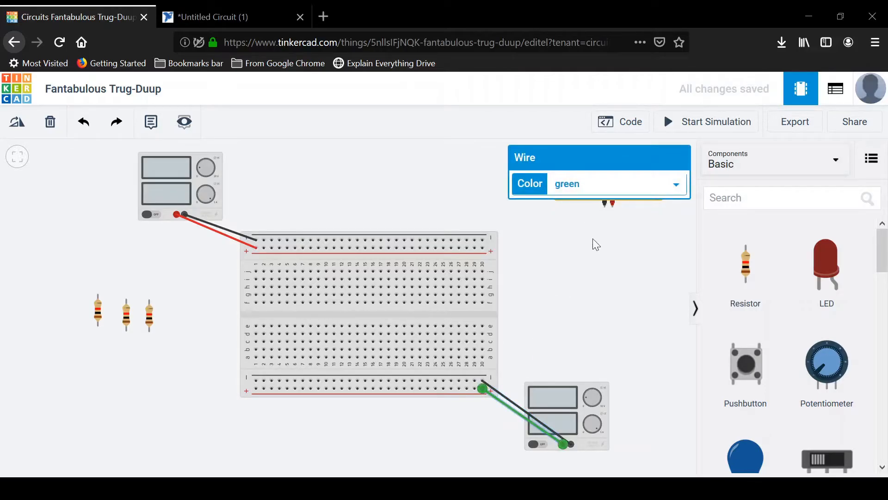
click(604, 187)
click(589, 228)
Step: Set the lower power supply's voltage to 12 V
click(575, 408)
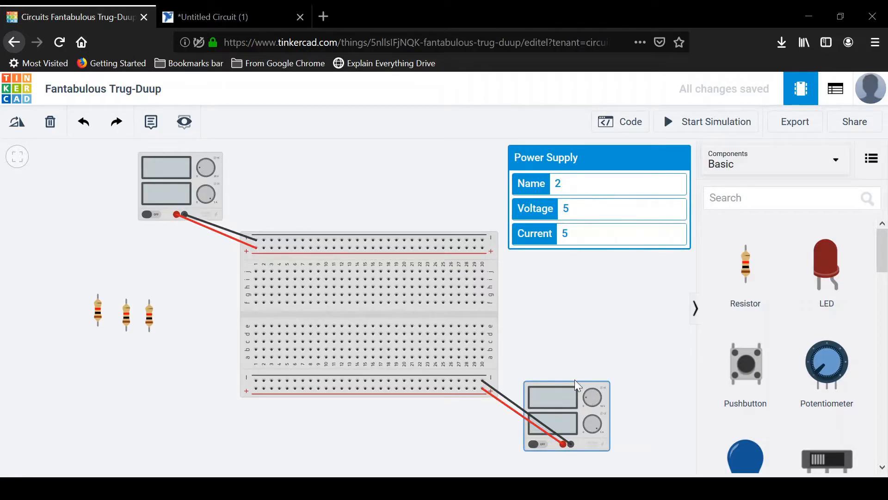
double_click(575, 208)
text(12)
click(487, 213)
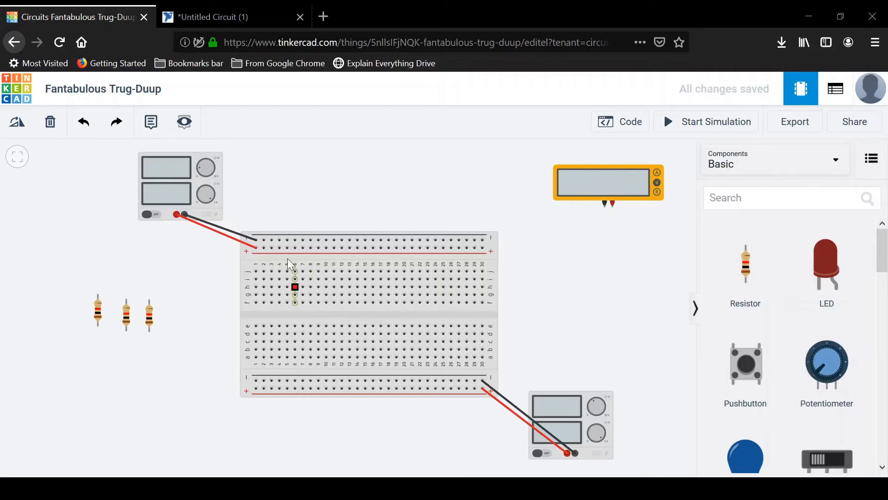
Step: Move the first resistor close to the breadboard, name it R1 and set its resistance to 2.2 kΩ
drag(96, 313, 221, 291)
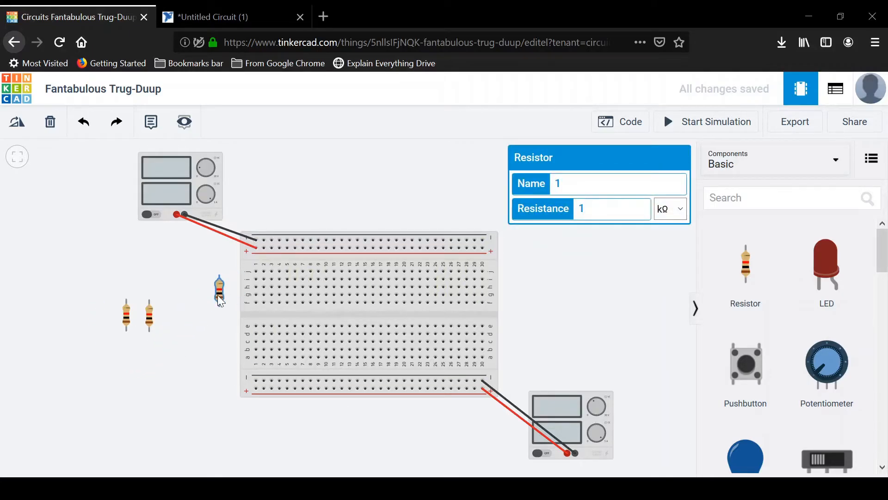
click(209, 326)
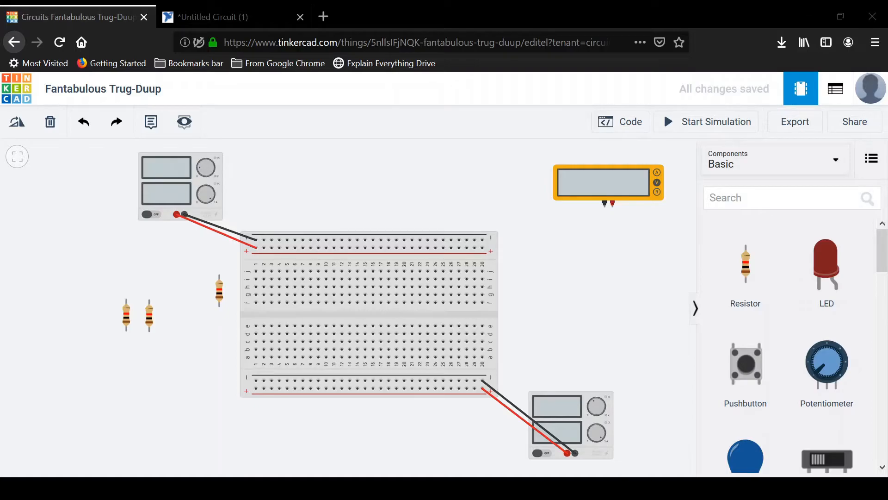
click(219, 291)
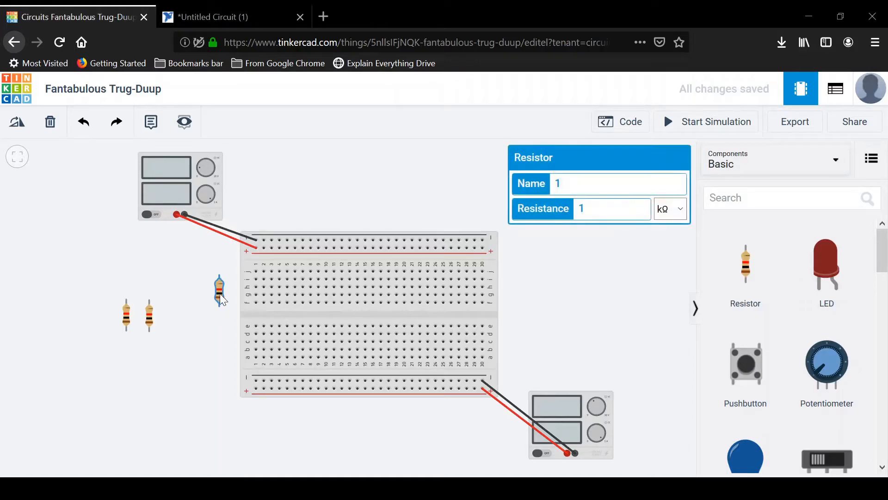
click(589, 190)
click(591, 204)
click(612, 179)
text(R1)
click(202, 351)
click(222, 300)
click(205, 327)
Step: Try a resistance of 1.5 kΩ on R1 and set it back to 2.2 kΩ
scroll(193, 309, up, 5)
scroll(198, 310, up, 2)
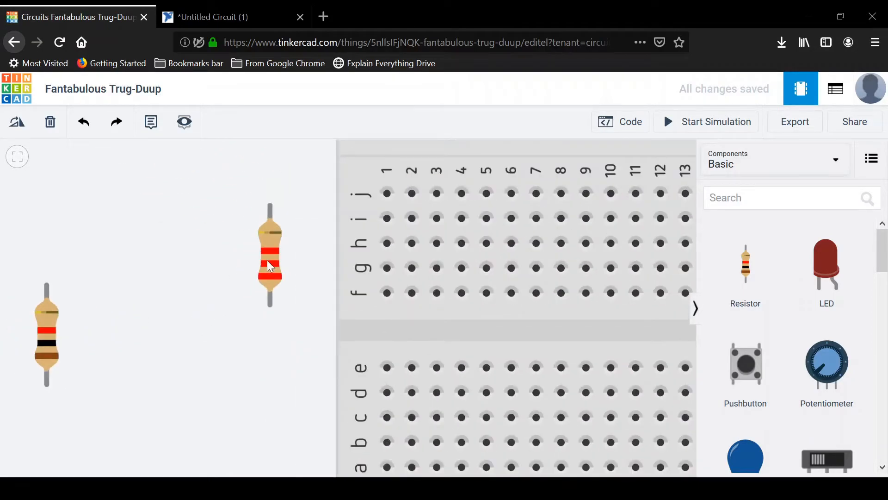
click(270, 267)
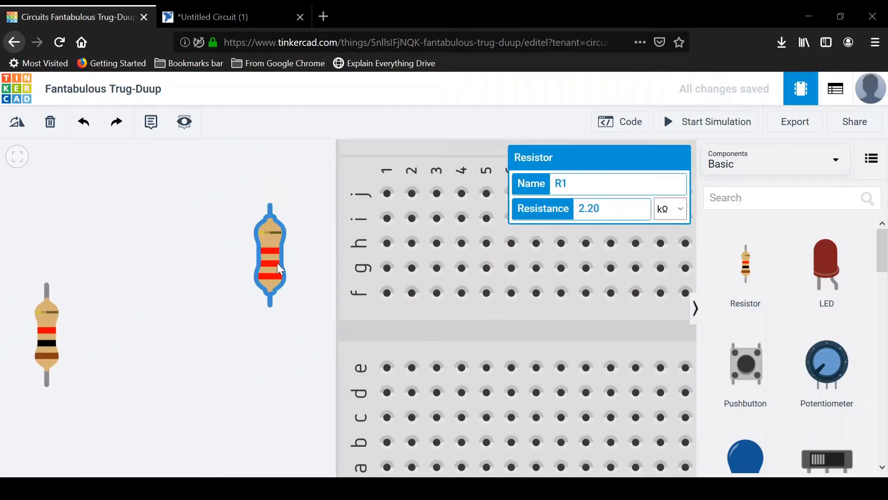
triple_click(622, 210)
text(1.5)
key(BackSpace)
key(BackSpace)
key(BackSpace)
text(2.2)
click(237, 329)
Step: Place R1 vertically on the breadboard between the upper positive rail and hole i6
scroll(237, 329, down, 4)
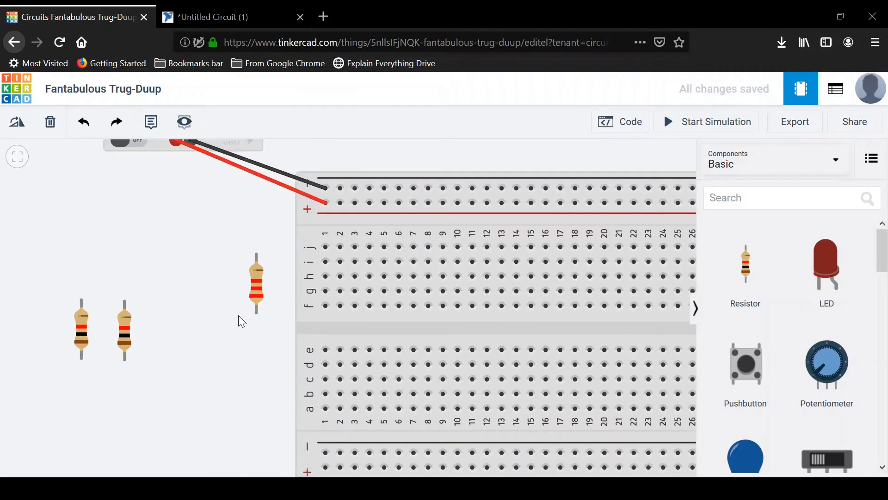
drag(263, 271, 384, 241)
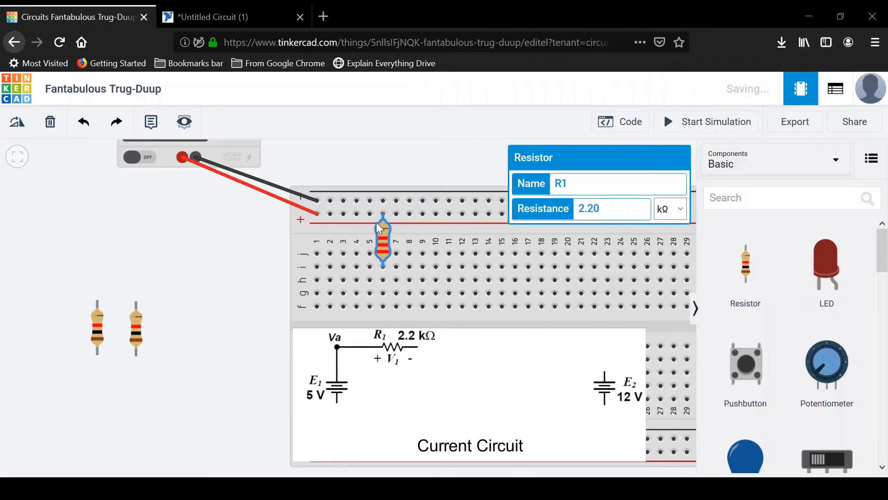
click(255, 225)
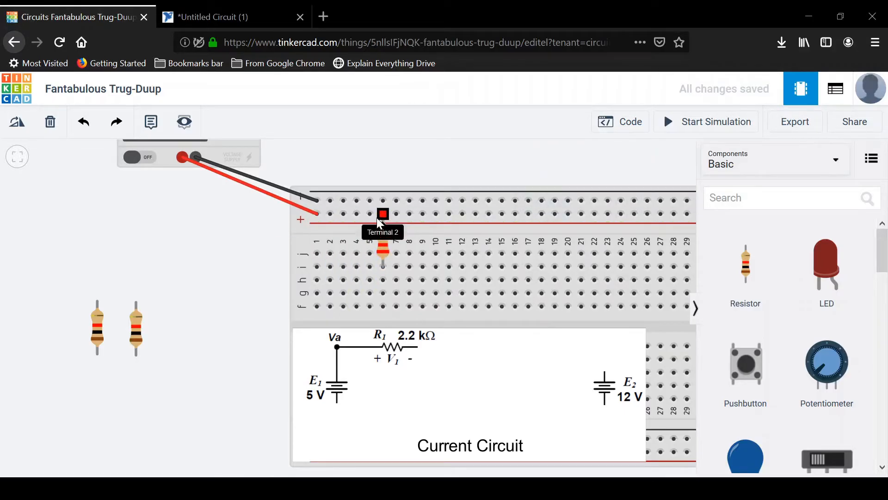
mouse_move(383, 259)
mouse_down()
mouse_move(383, 301)
mouse_move(383, 266)
mouse_up()
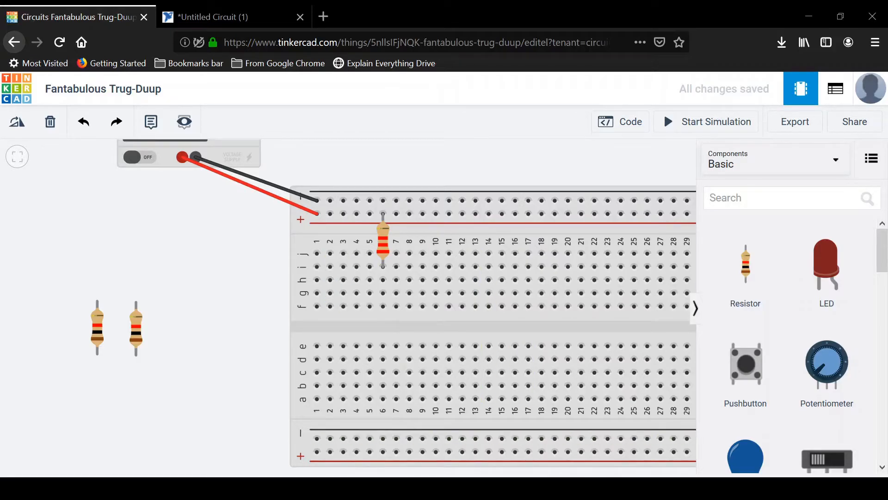
Step: Move the second resistor close to the breadboard, set its resistance to 1.5 kΩ and name it R2
drag(148, 332, 228, 313)
text(.5)
double_click(561, 182)
text(R2)
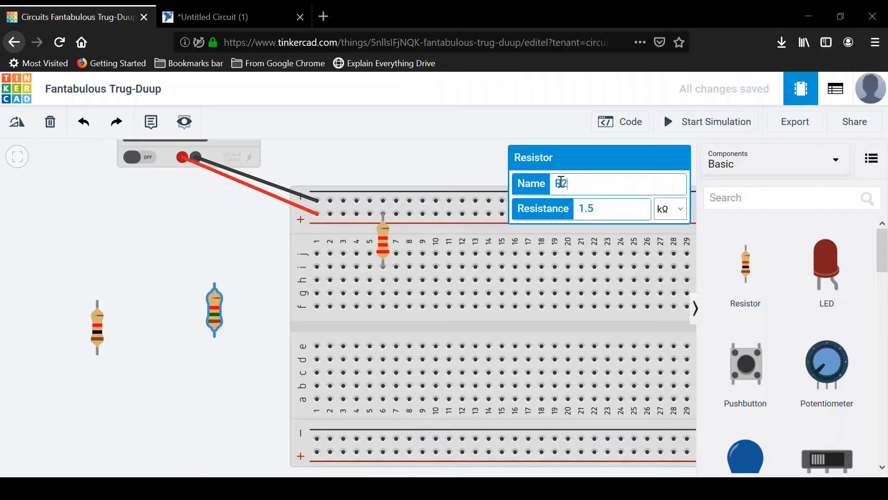
click(216, 407)
Step: Try R2 vertically across the breadboard's centre gap in column 6 and take it back off the board
drag(214, 310, 379, 330)
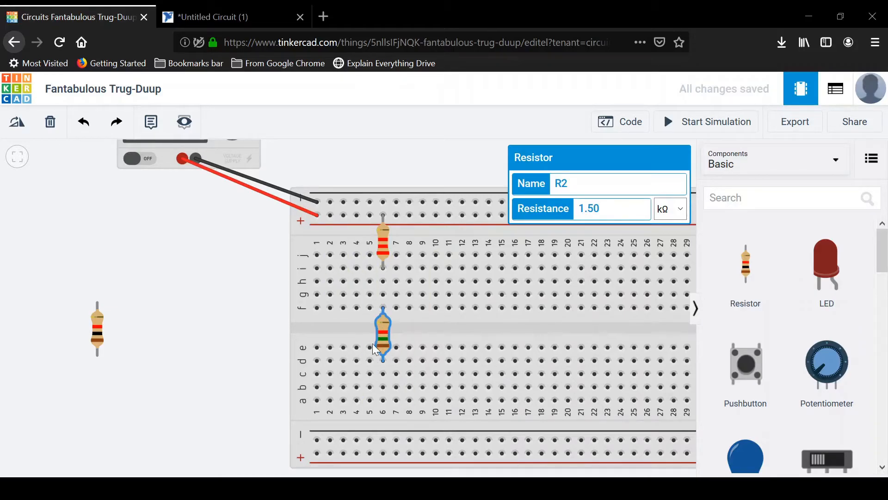
click(84, 121)
drag(371, 296, 223, 280)
click(244, 323)
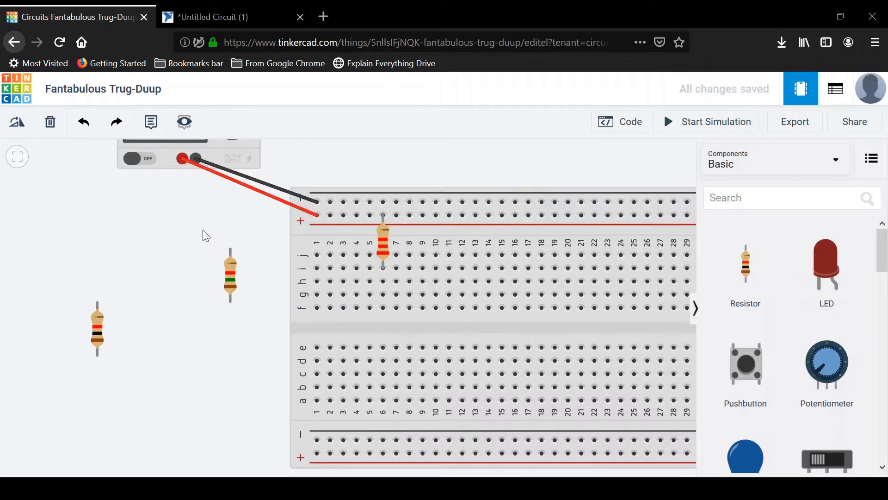
Step: Rotate R2 to horizontal and place it in row h of the breadboard, from column 6 to column 10
click(224, 281)
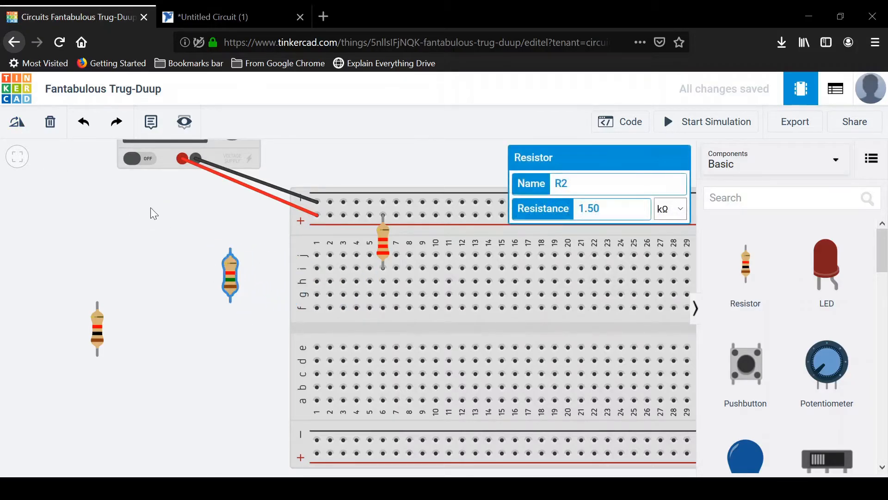
click(18, 123)
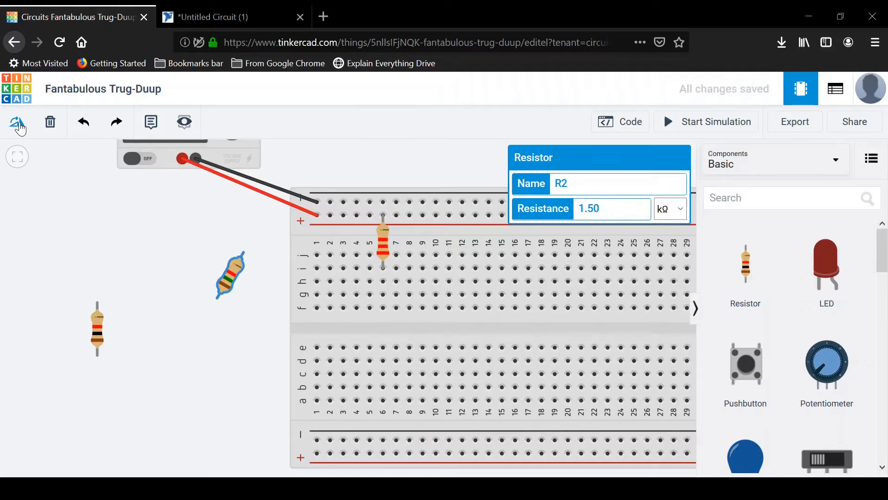
click(18, 123)
click(17, 123)
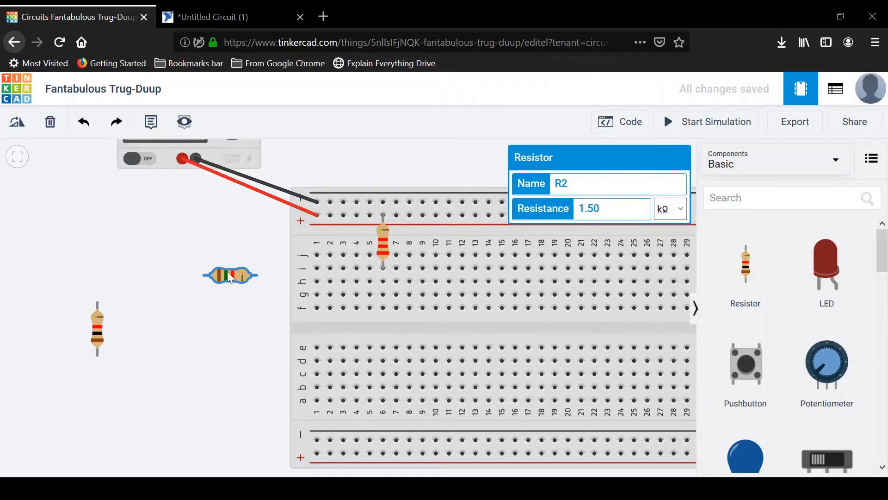
drag(230, 277, 406, 285)
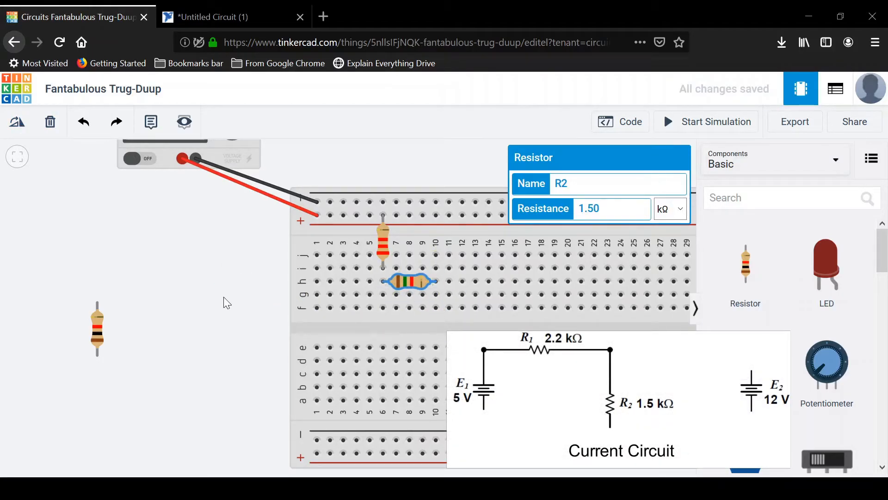
click(214, 305)
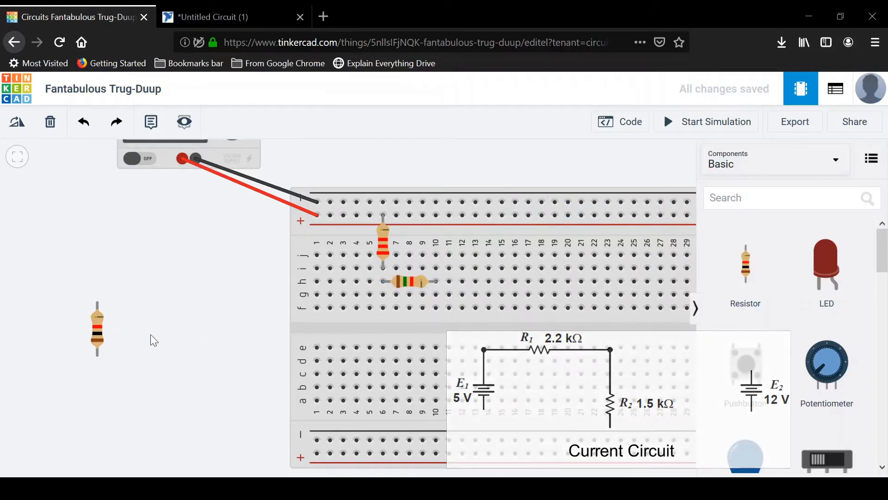
Step: Set the remaining resistor to 3.3 kΩ and place it vertically across the centre gap, from hole f6 to d6
drag(99, 331, 235, 330)
click(603, 202)
key(BackSpace)
text(3.3)
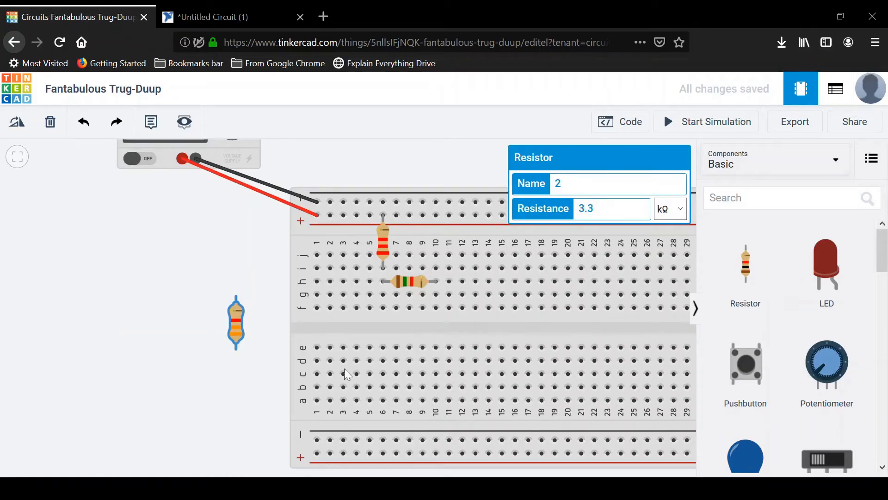
click(249, 353)
drag(243, 328, 402, 356)
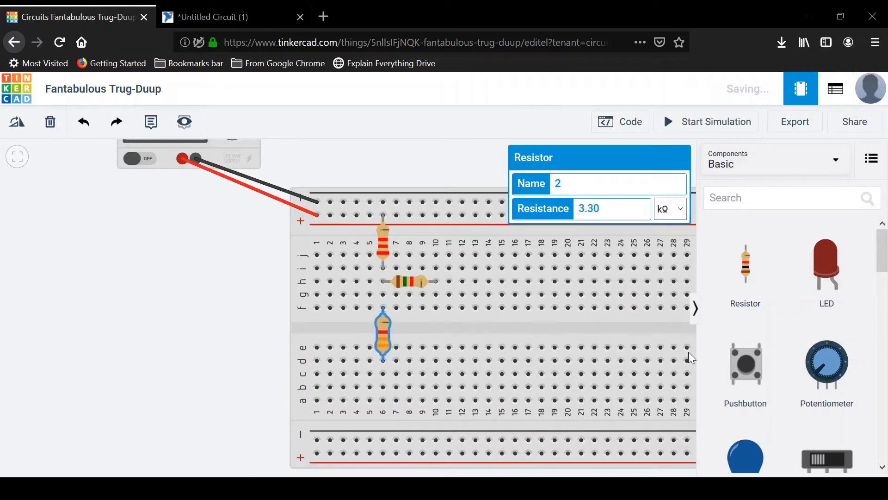
Step: Run a jumper wire from hole a6 straight down to the breadboard's lower positive rail
drag(541, 472, 540, 455)
scroll(258, 363, down, 4)
scroll(285, 354, down, 2)
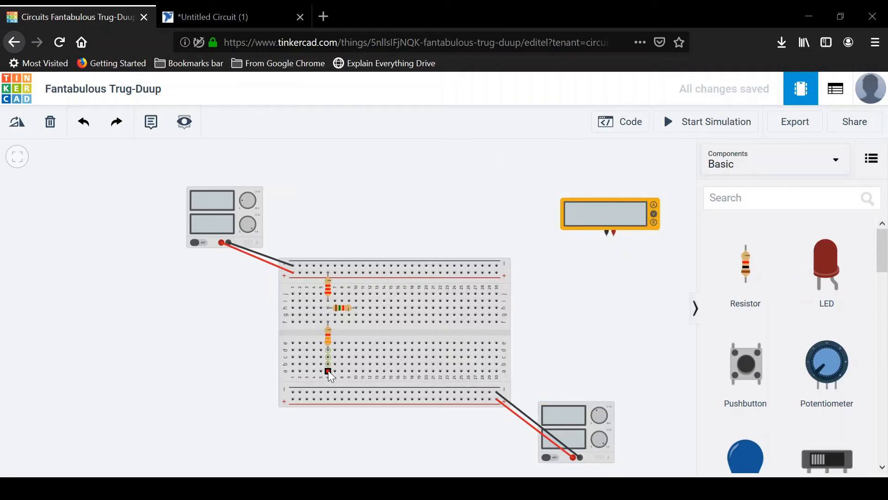
click(329, 398)
Step: Colour the lower power supply's positive wire and the column 6 jumper orange
scroll(350, 384, up, 3)
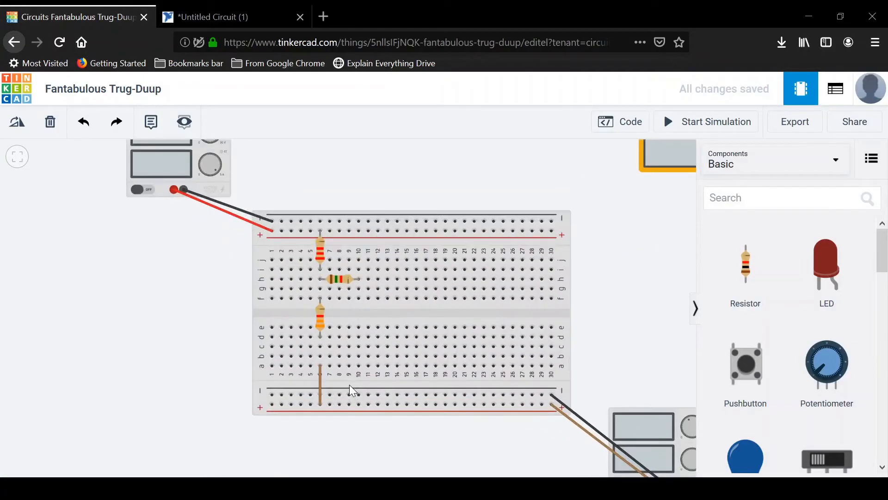
scroll(354, 343, down, 3)
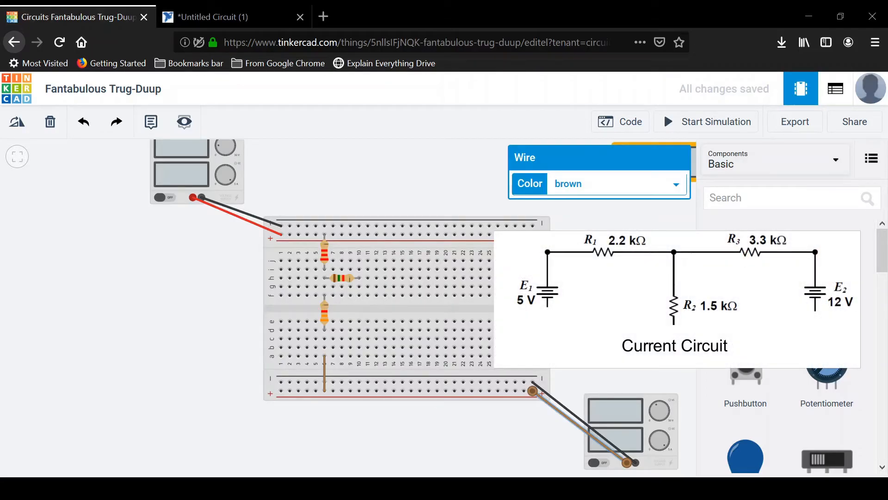
key(3)
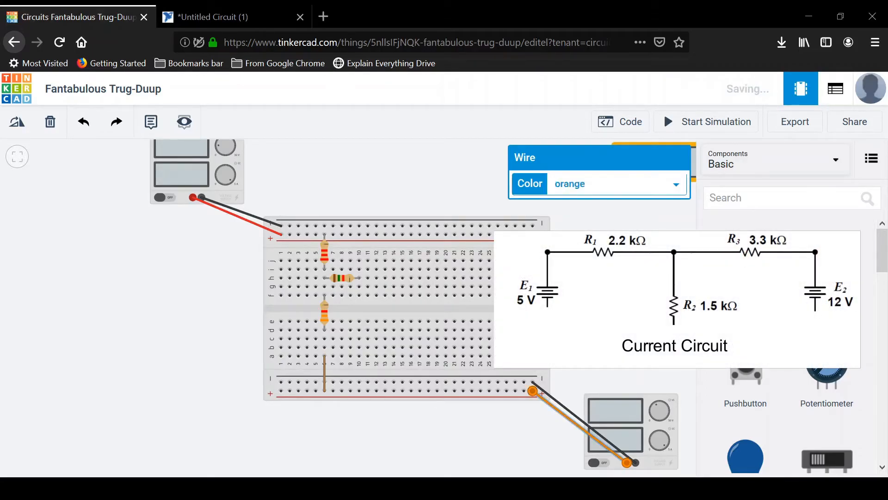
click(324, 356)
key(3)
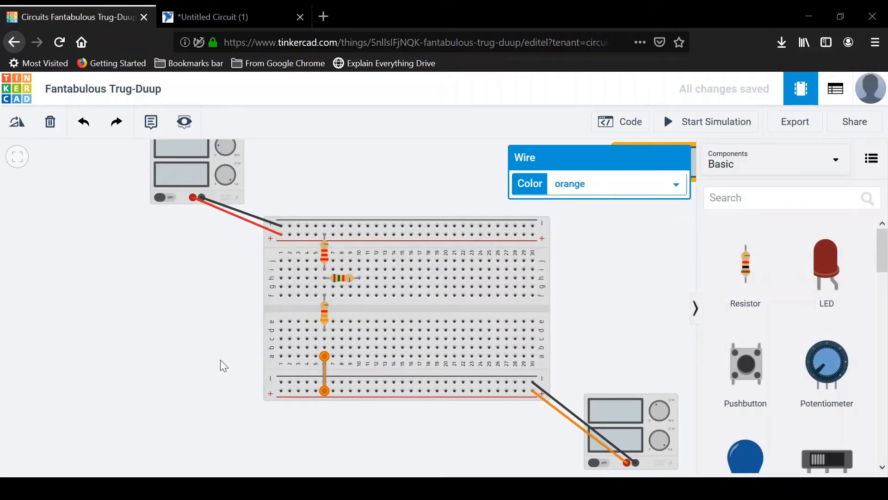
click(220, 362)
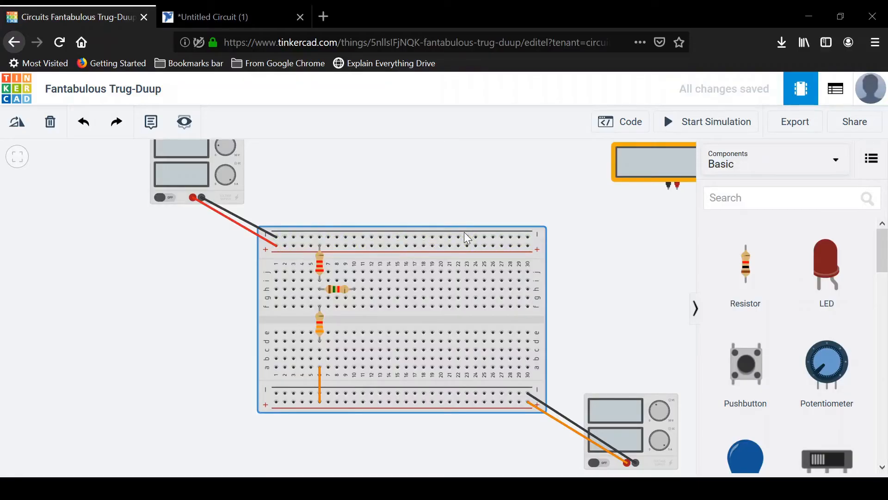
click(509, 237)
click(502, 341)
drag(502, 342, 511, 392)
click(585, 185)
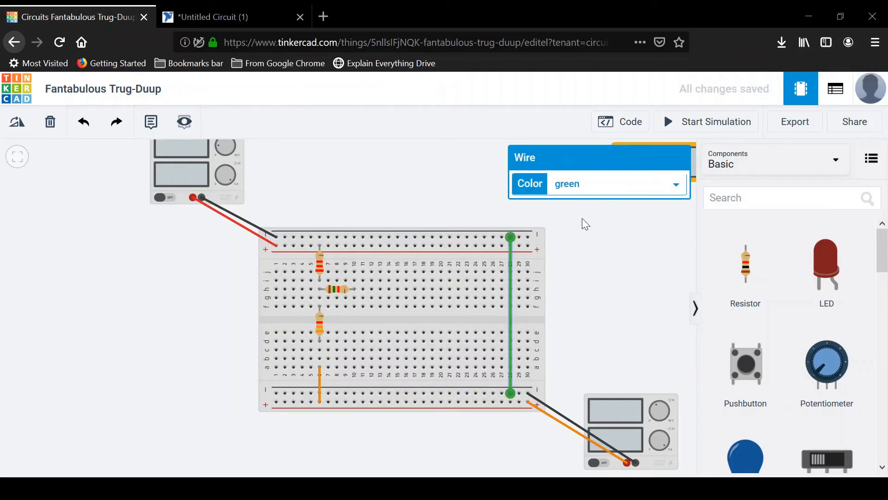
click(584, 212)
click(518, 417)
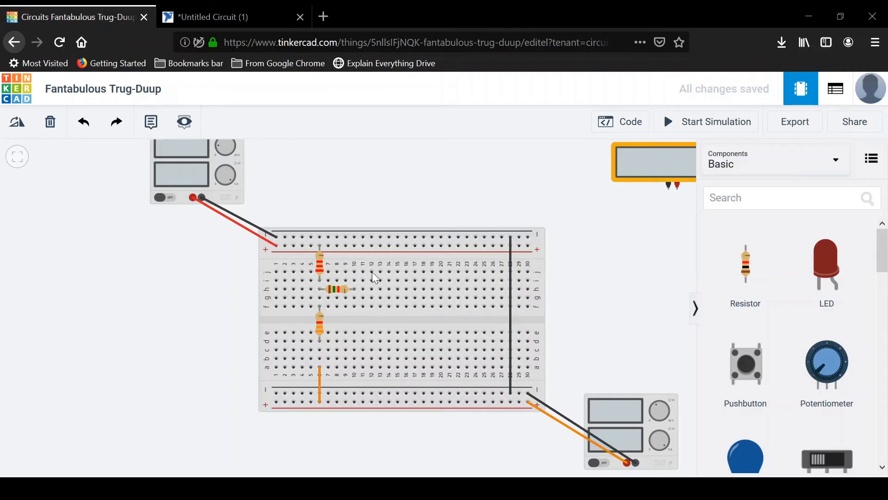
click(511, 306)
key(Delete)
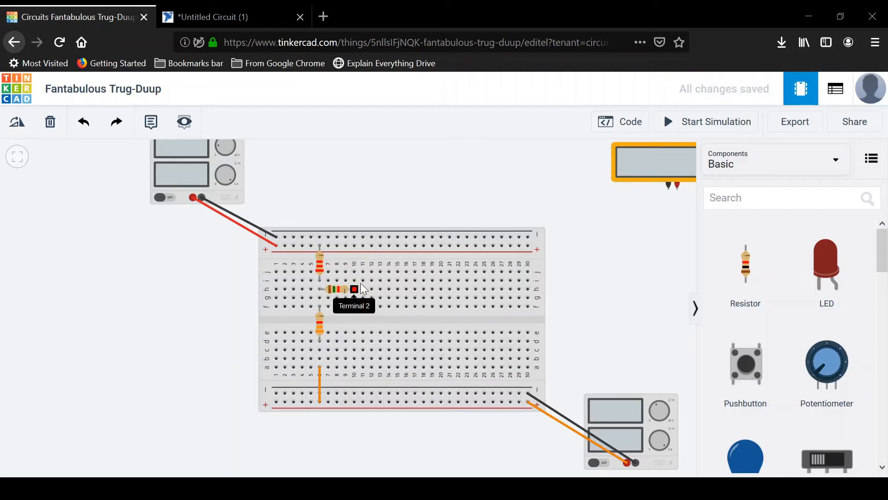
Step: Run black jumper wires from hole j10 to the upper negative rail and from hole f10 to the lower negative rail
click(354, 272)
click(354, 238)
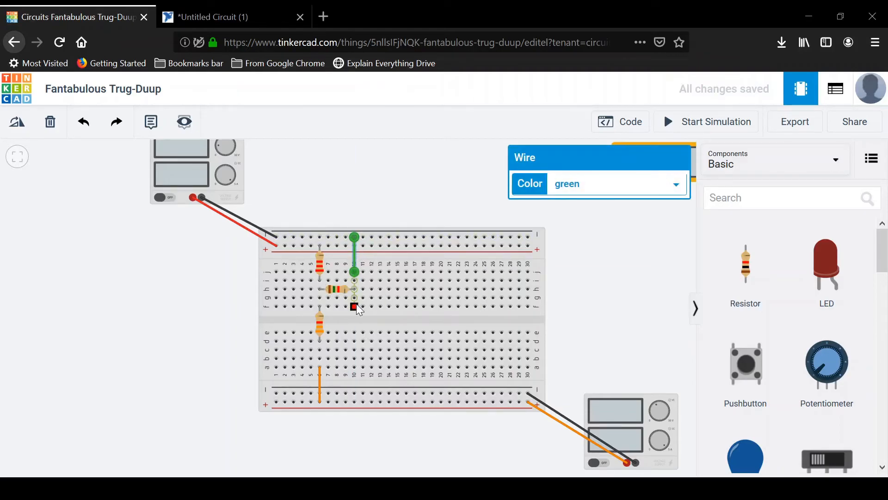
click(354, 306)
click(354, 392)
click(353, 248)
key(0)
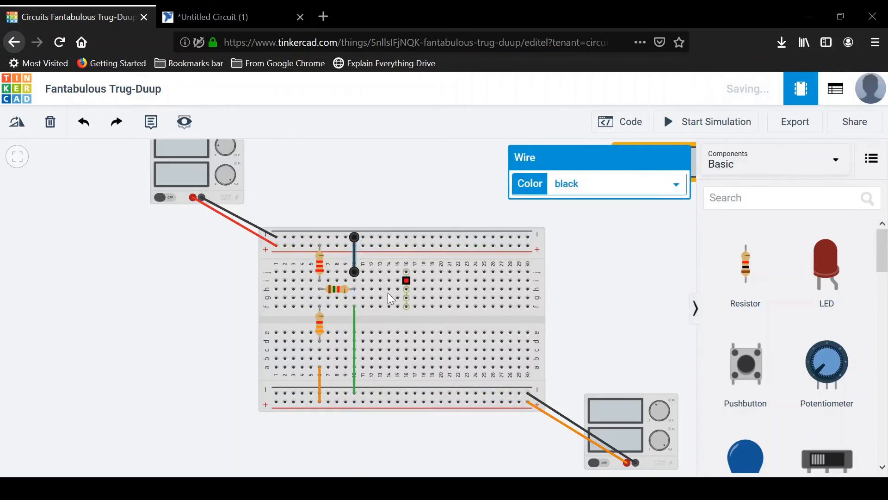
click(353, 317)
key(0)
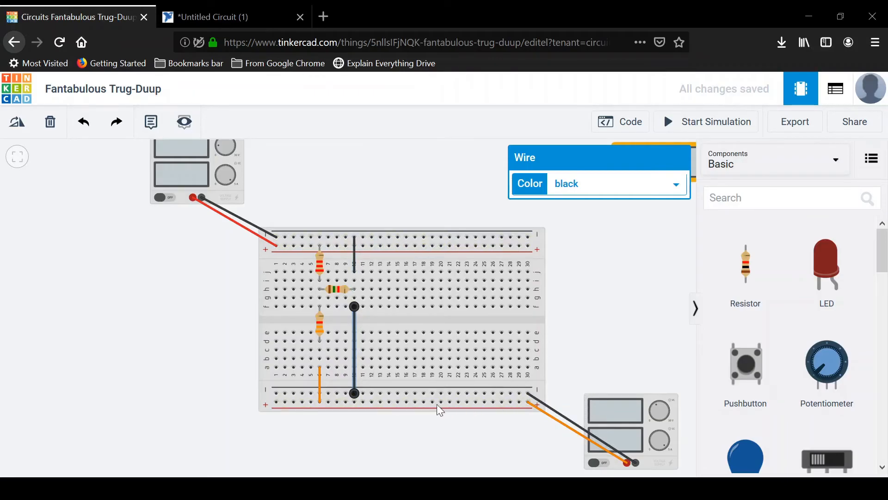
click(403, 148)
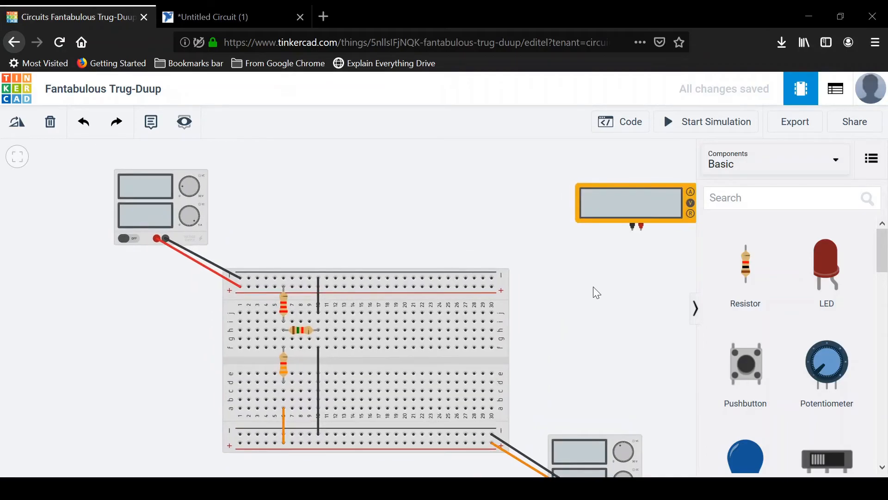
Step: Move the multimeter above the breadboard and add a second multimeter beside it
drag(636, 193, 437, 194)
click(571, 325)
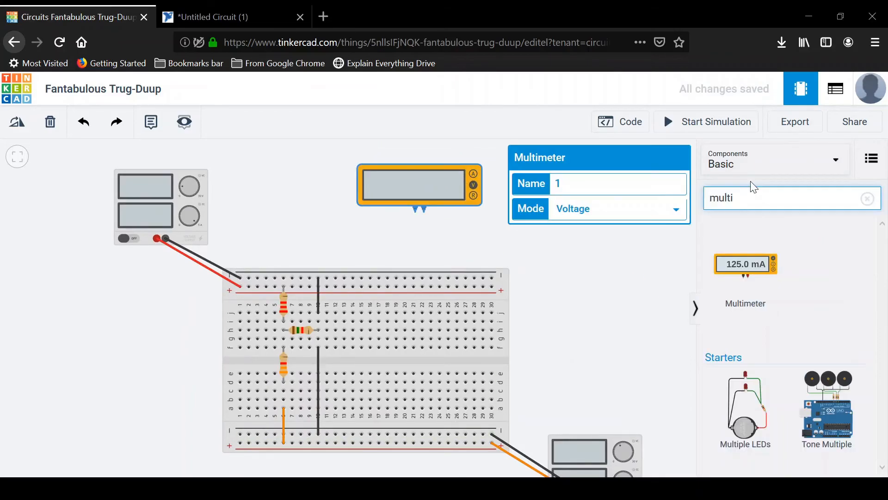
drag(745, 266, 574, 215)
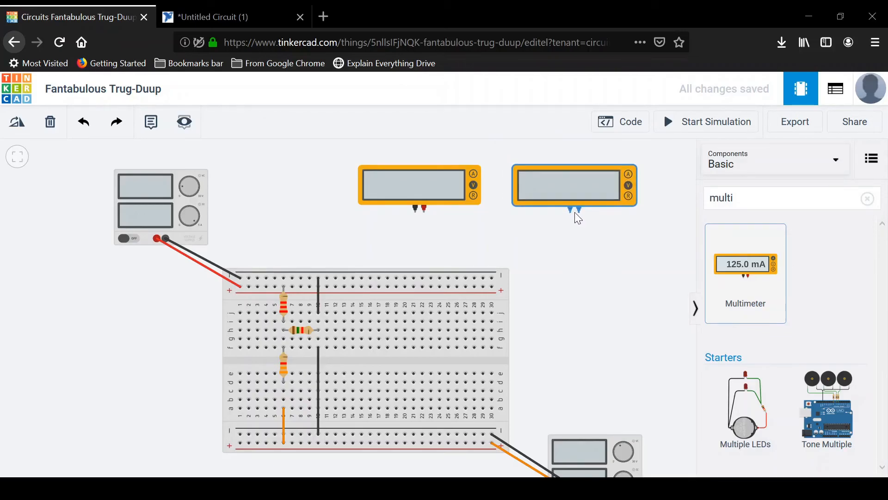
click(592, 270)
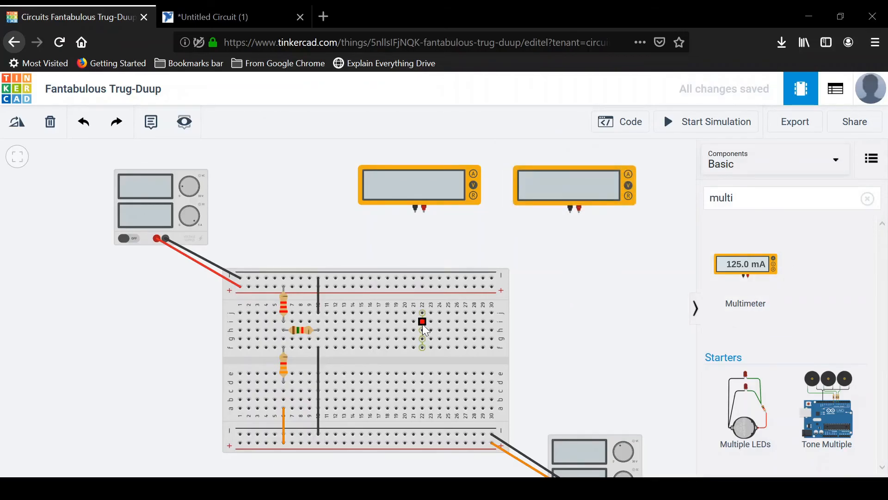
Step: Wire the first multimeter across the 2.2 kΩ resistor, positive probe to its positive-rail lead and negative probe to its column 6 lead, and shift the meter aside
click(423, 212)
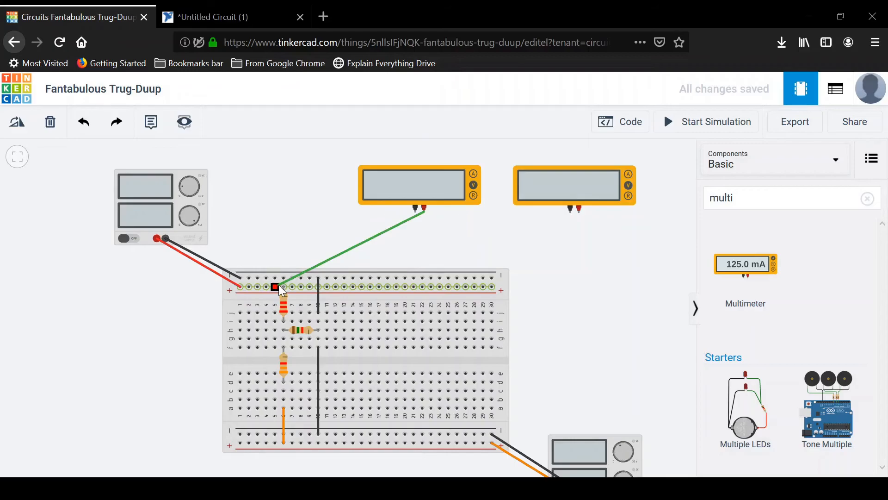
click(280, 284)
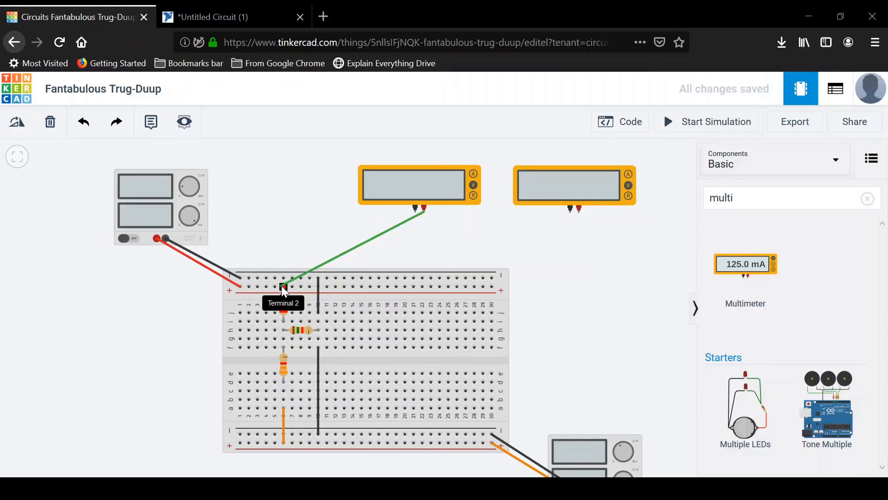
click(415, 209)
click(284, 318)
click(386, 188)
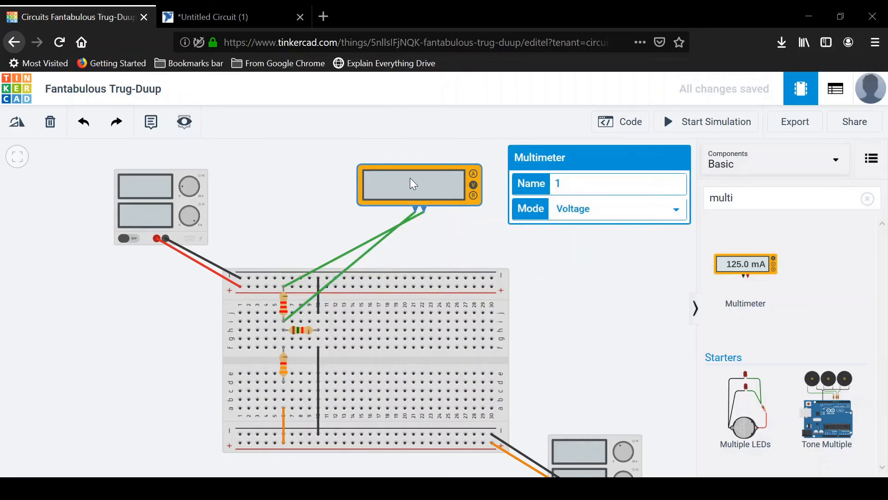
drag(410, 182, 362, 182)
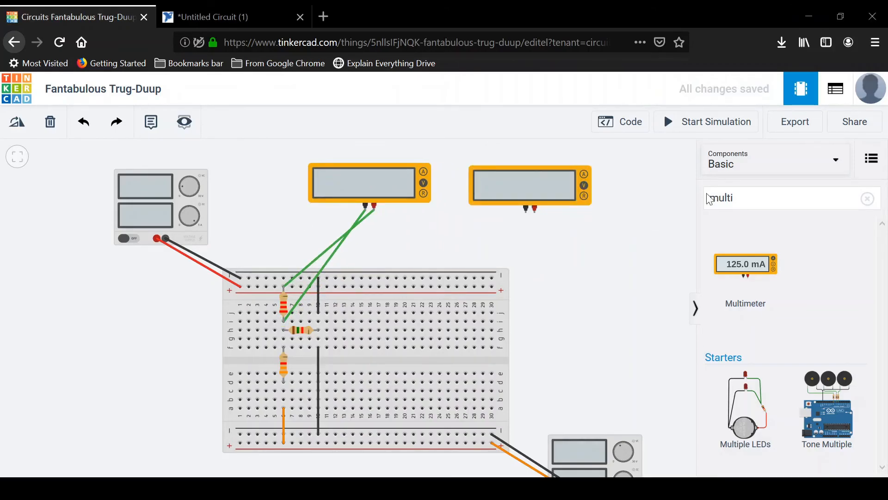
Step: Wire the second multimeter's positive probe to hole h6 and its negative probe to the upper negative rail with a black wire
click(535, 209)
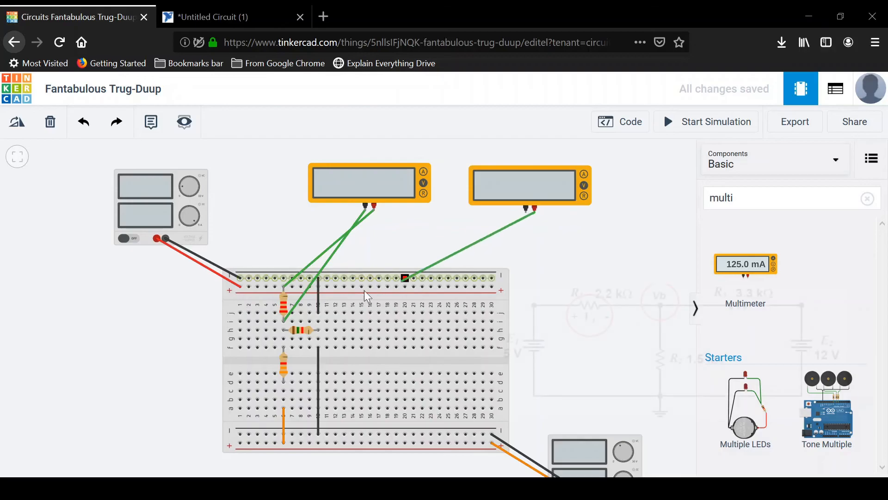
click(283, 329)
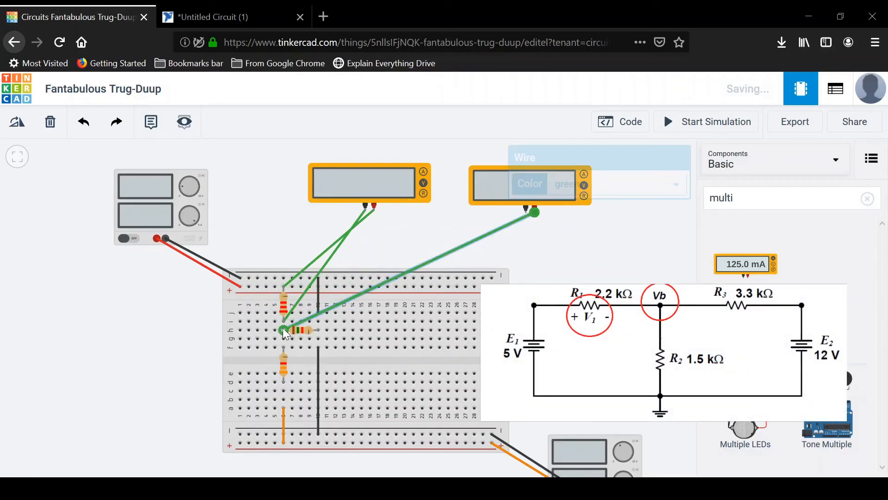
click(526, 211)
click(370, 277)
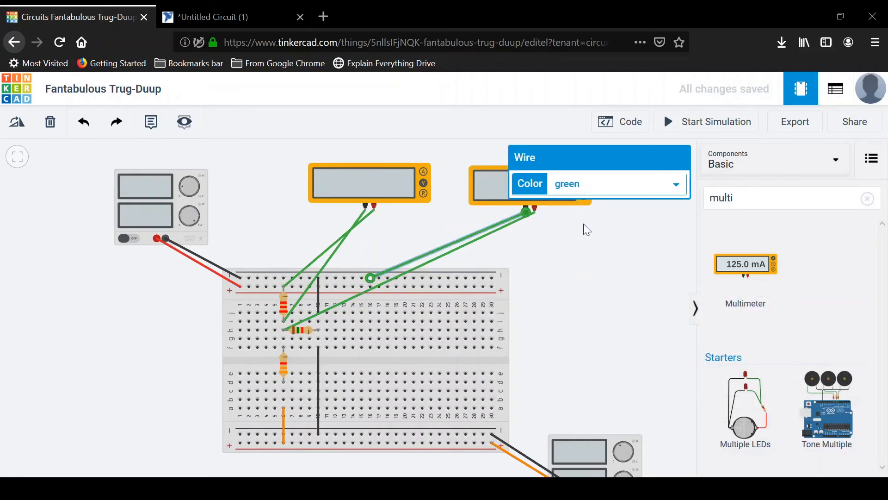
click(596, 184)
click(593, 203)
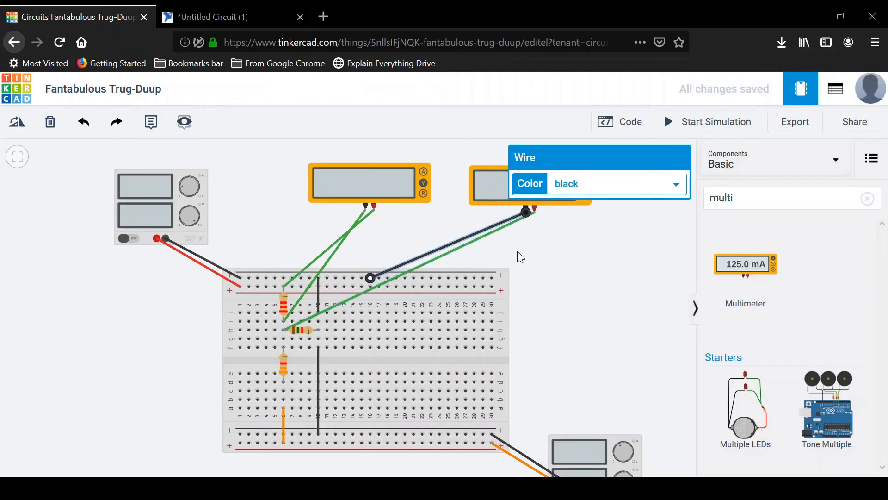
click(582, 249)
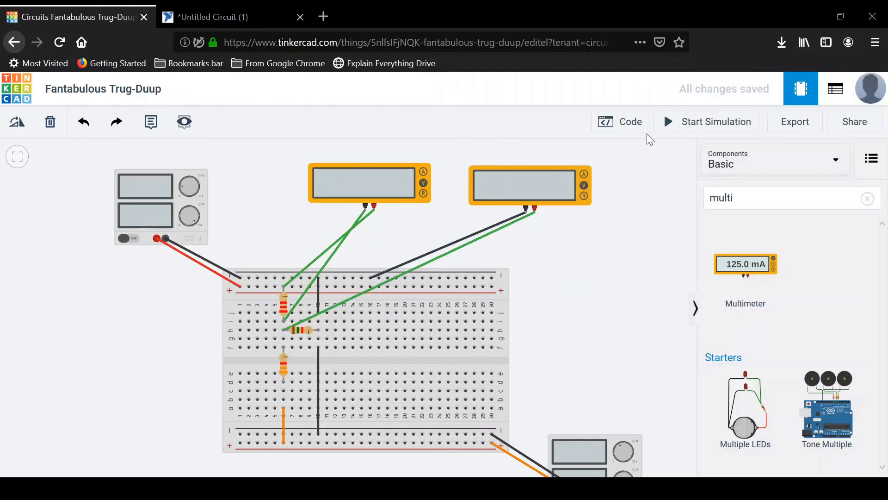
Step: Run the simulation, examine the readings on both multimeters and both power supplies, and stop the simulation
click(704, 123)
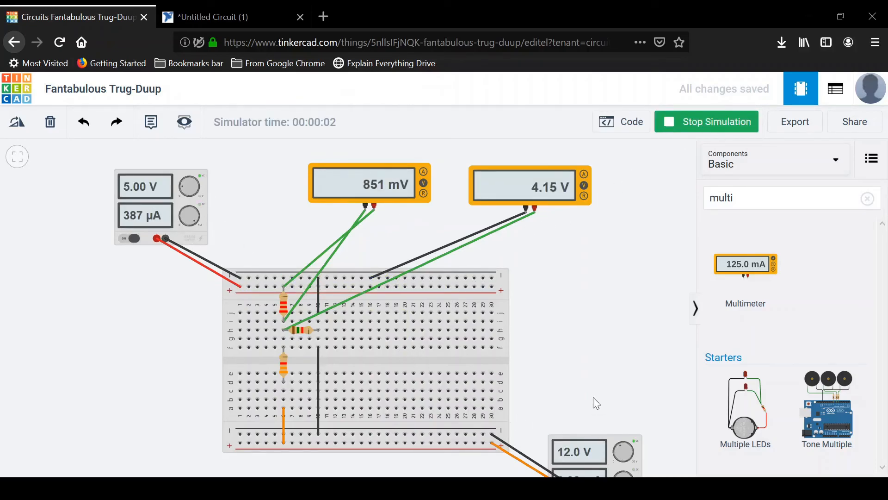
scroll(592, 390, down, 1)
scroll(592, 390, down, 1)
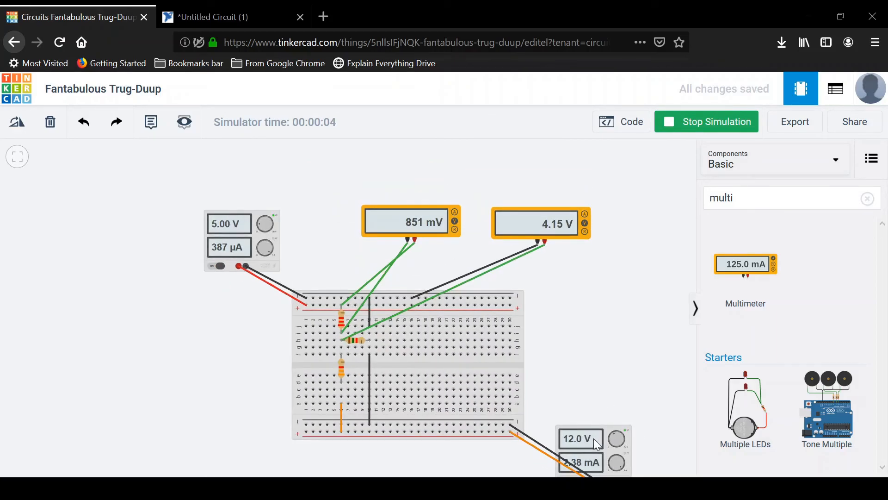
drag(610, 364, 586, 326)
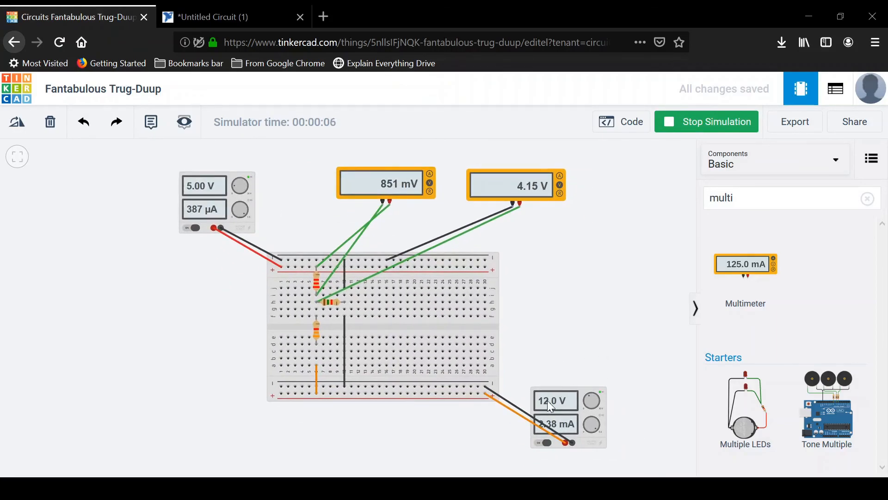
scroll(211, 180, up, 2)
scroll(209, 181, down, 1)
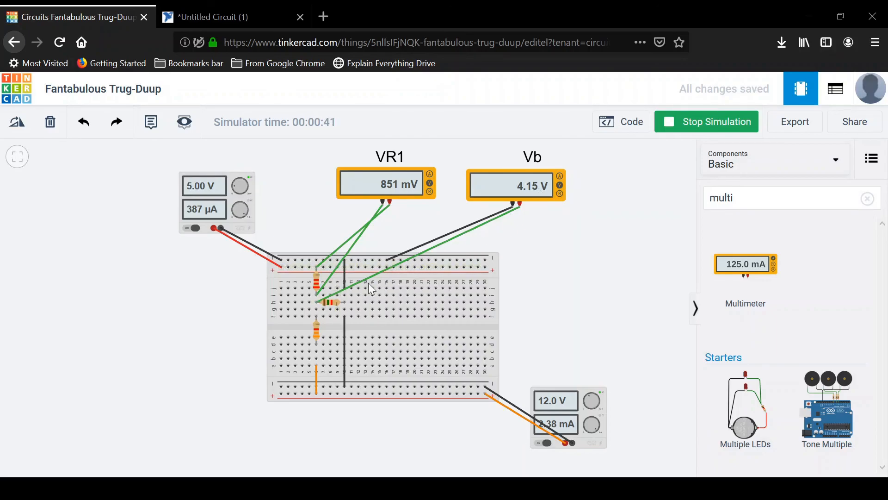
click(703, 128)
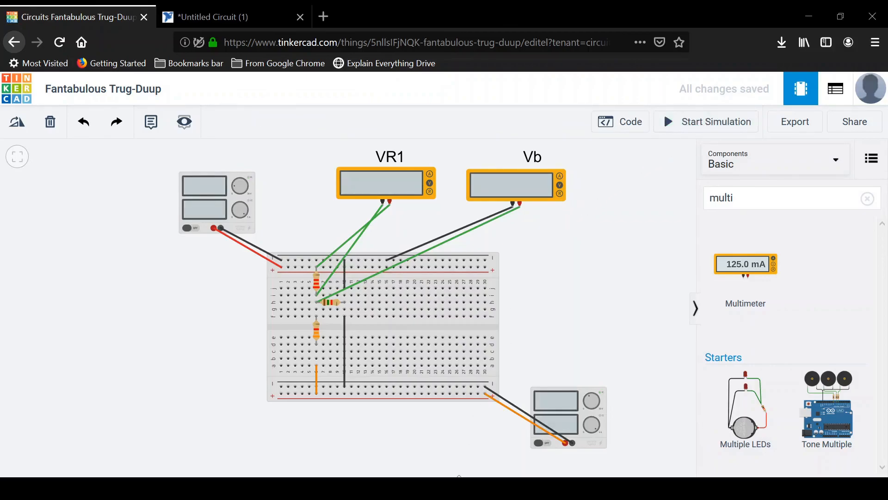